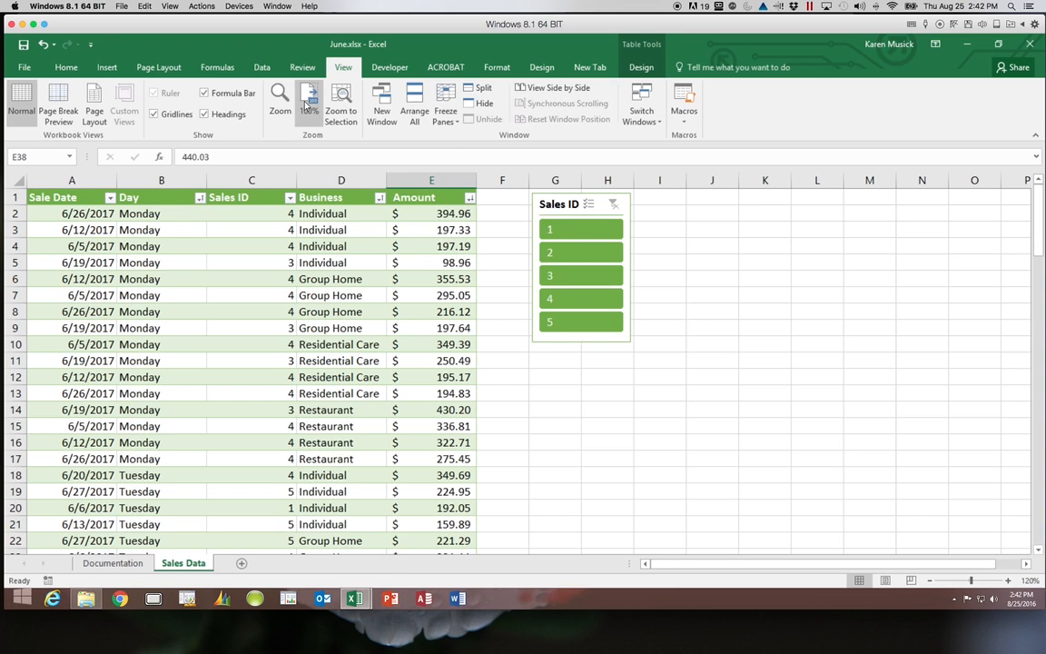
- Create a copy of the Sales Data sheet at the end of the June.xlsx workbook
{"action": "left_click", "coordinate": [32, 69]}
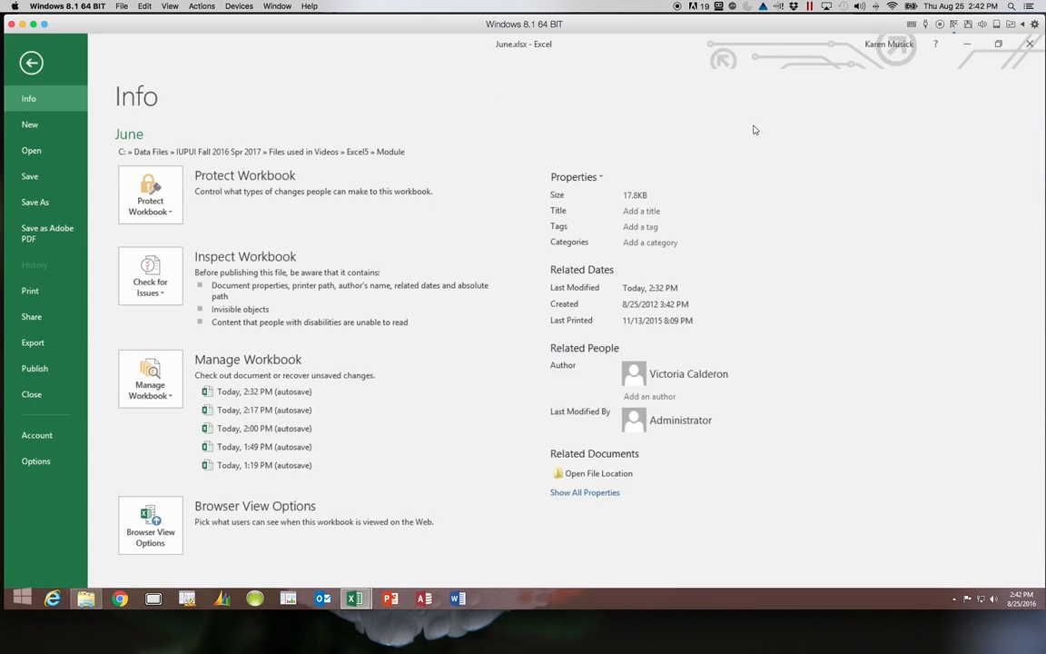
{"action": "left_click", "coordinate": [31, 62]}
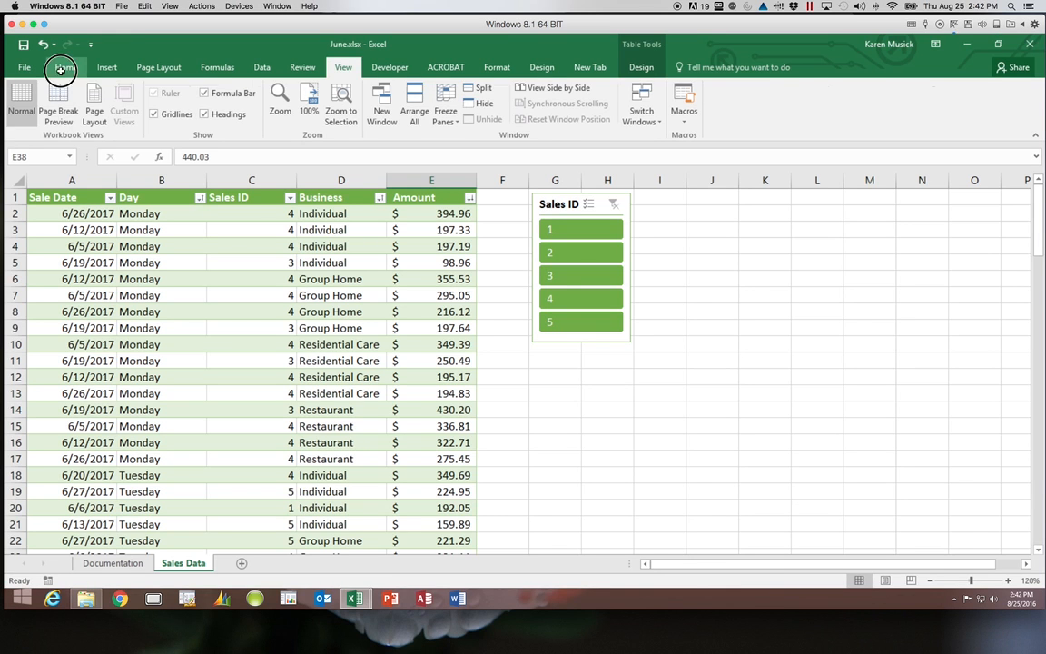
{"action": "left_click", "coordinate": [60, 68]}
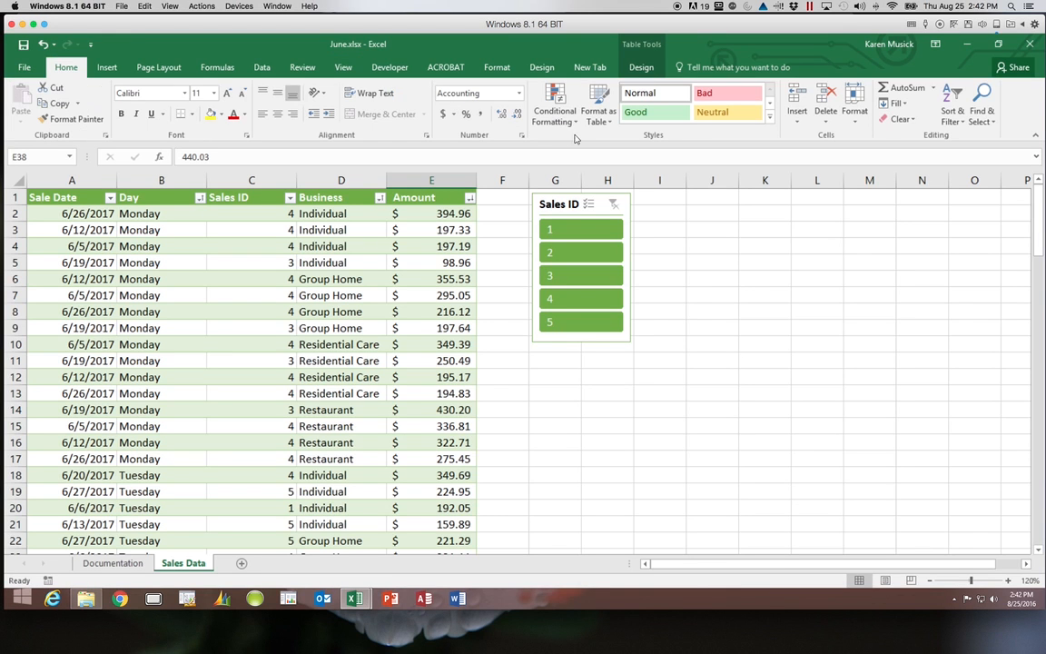
{"action": "left_click", "coordinate": [858, 116]}
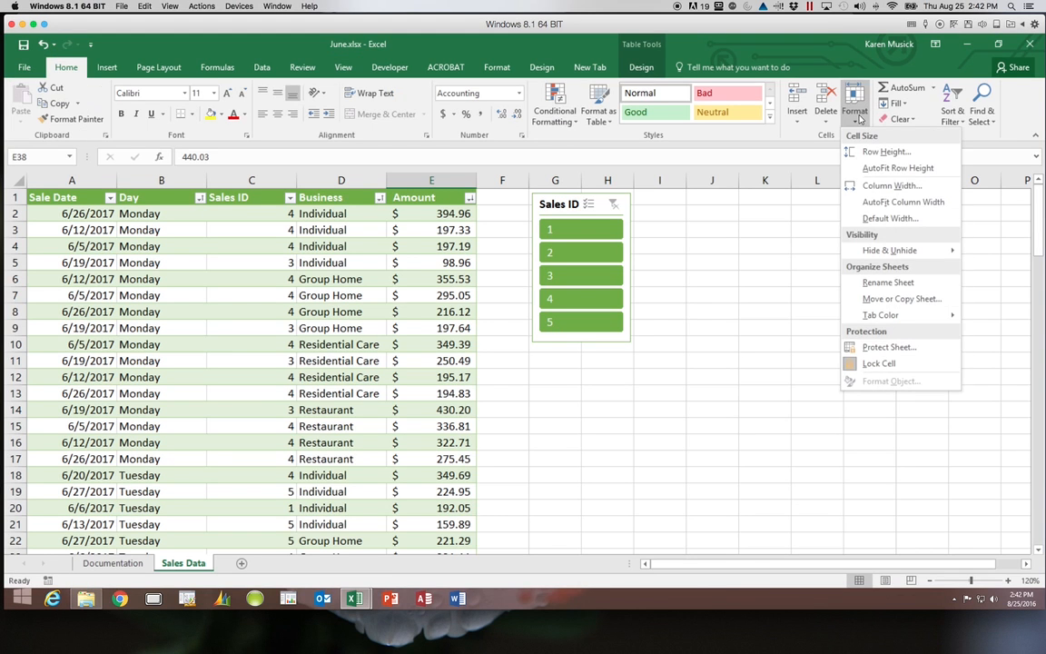
{"action": "left_click", "coordinate": [890, 299]}
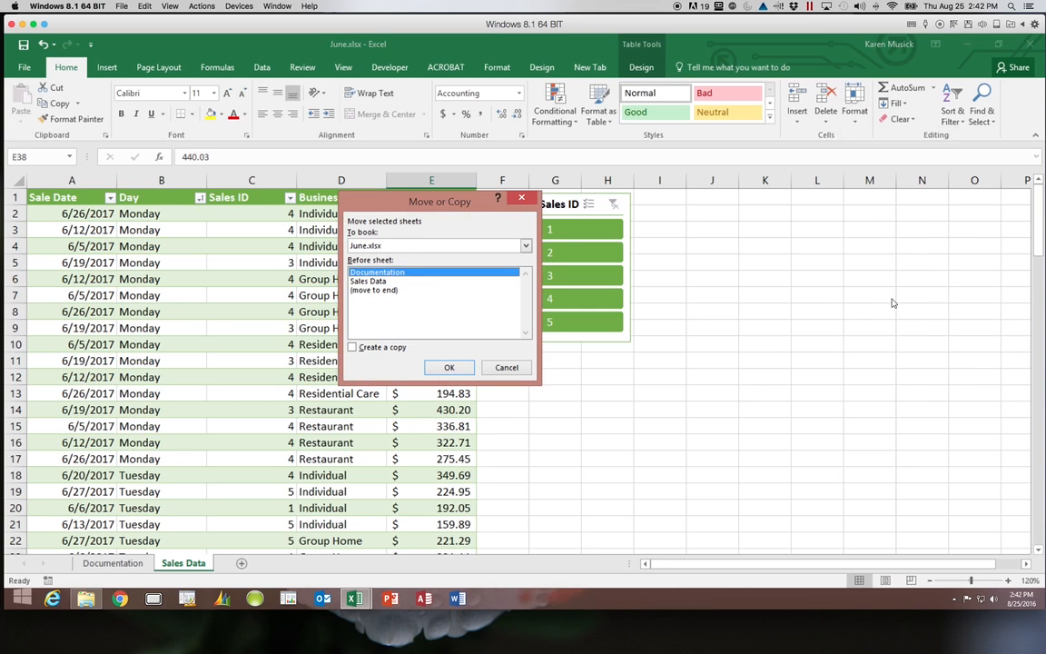
{"action": "left_click", "coordinate": [350, 347]}
{"action": "left_click", "coordinate": [363, 290]}
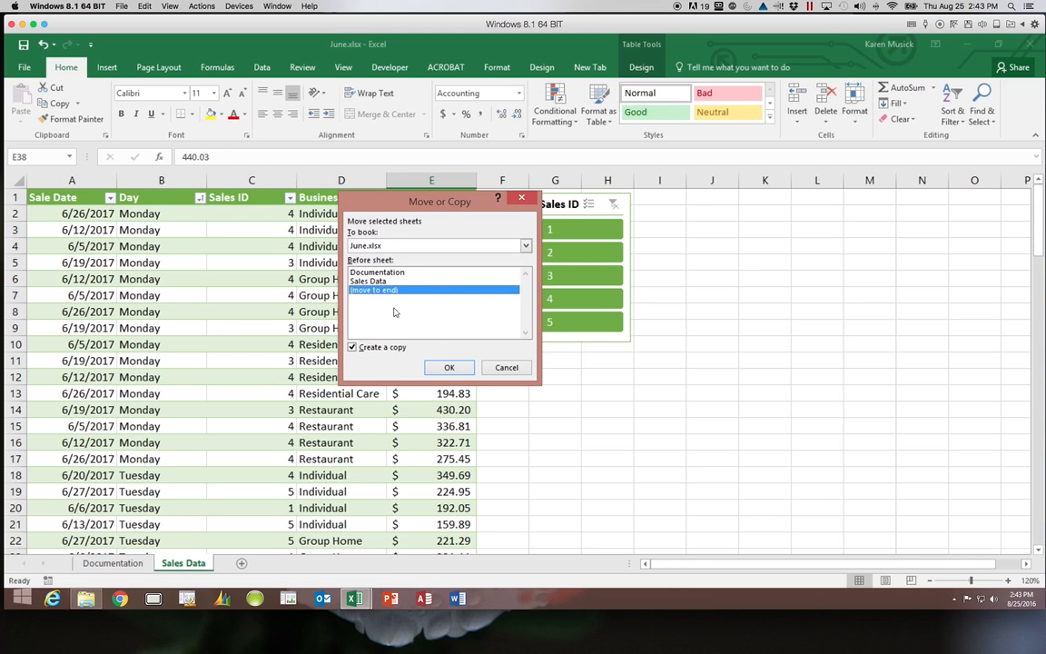
{"action": "left_click", "coordinate": [450, 368]}
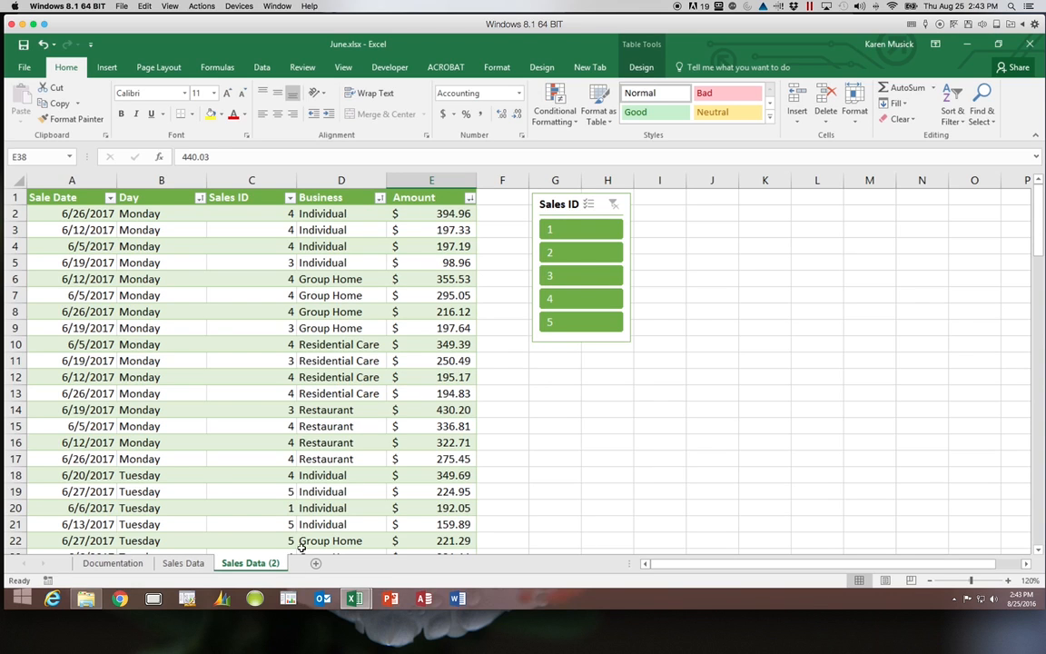
- Rename the copied Sales Data sheet as Subtotal
{"action": "double_click", "coordinate": [225, 564]}
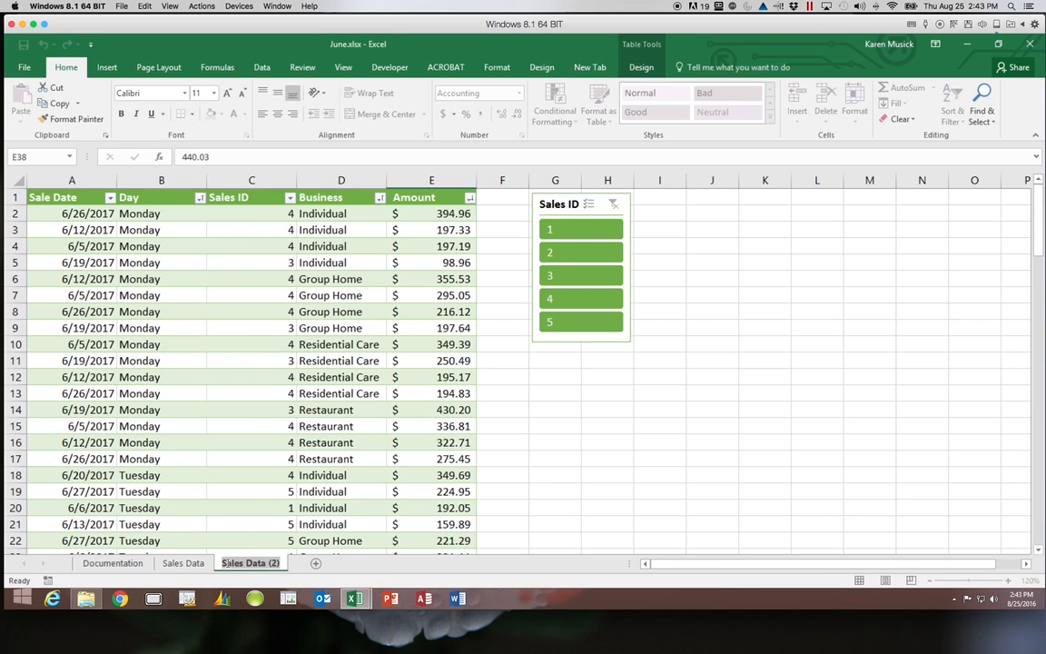
{"action": "type", "text": "S"}
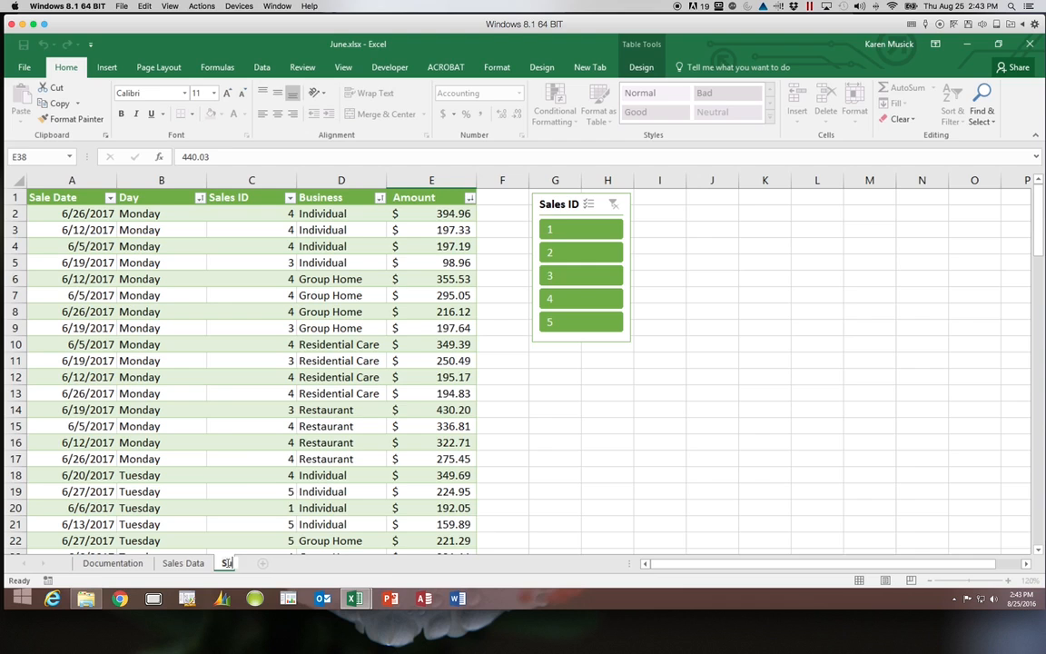
{"action": "type", "text": "ubtotal"}
{"action": "key", "text": "Return"}
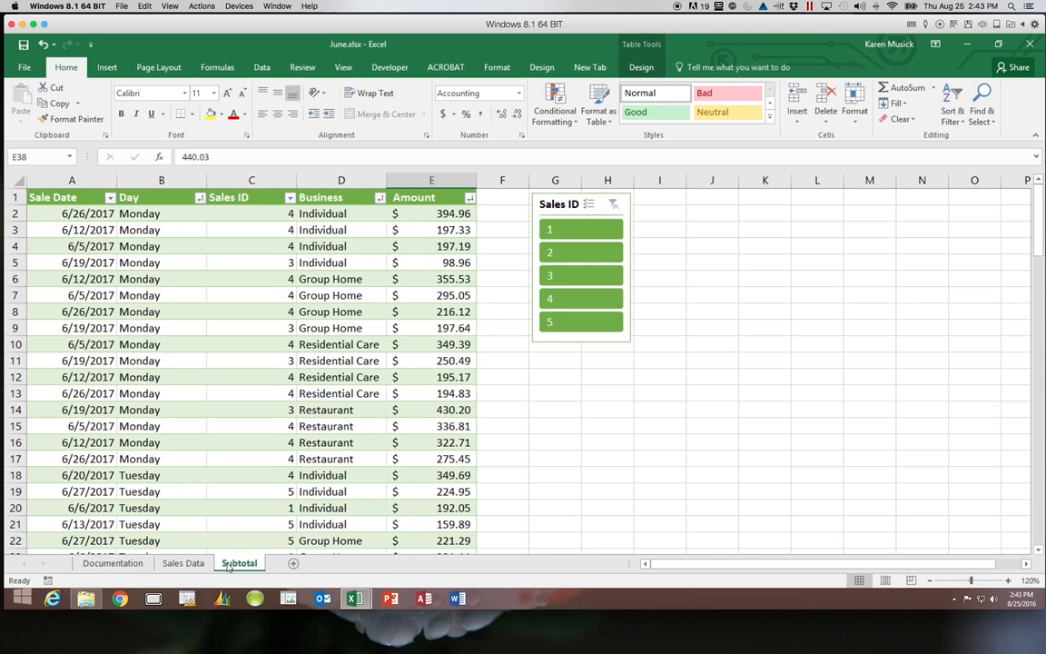
- Sort the table on the Subtotal sheet by Sale Date from oldest to newest
{"action": "left_click", "coordinate": [187, 564]}
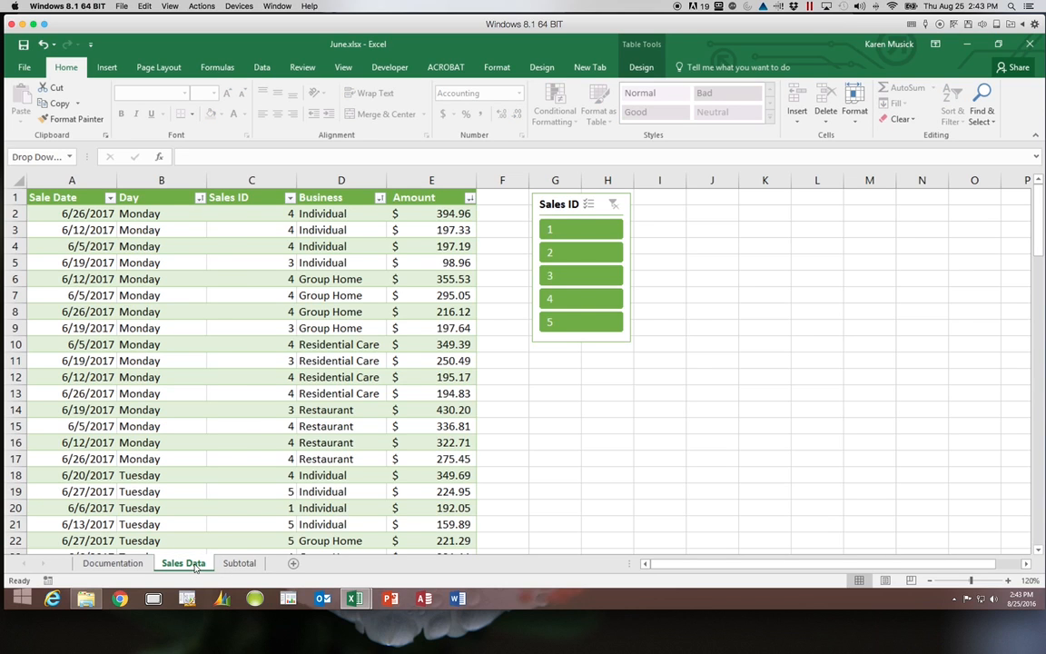
{"action": "left_click", "coordinate": [242, 564]}
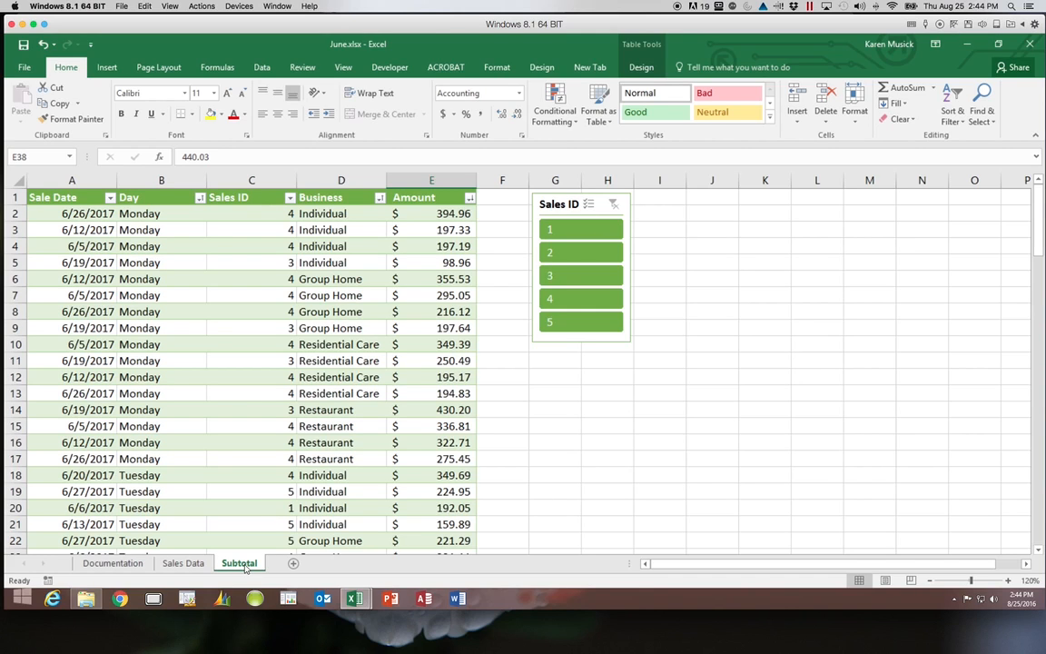
{"action": "left_click", "coordinate": [84, 230]}
{"action": "scroll", "coordinate": [98, 252], "scroll_direction": "right", "scroll_amount": 2}
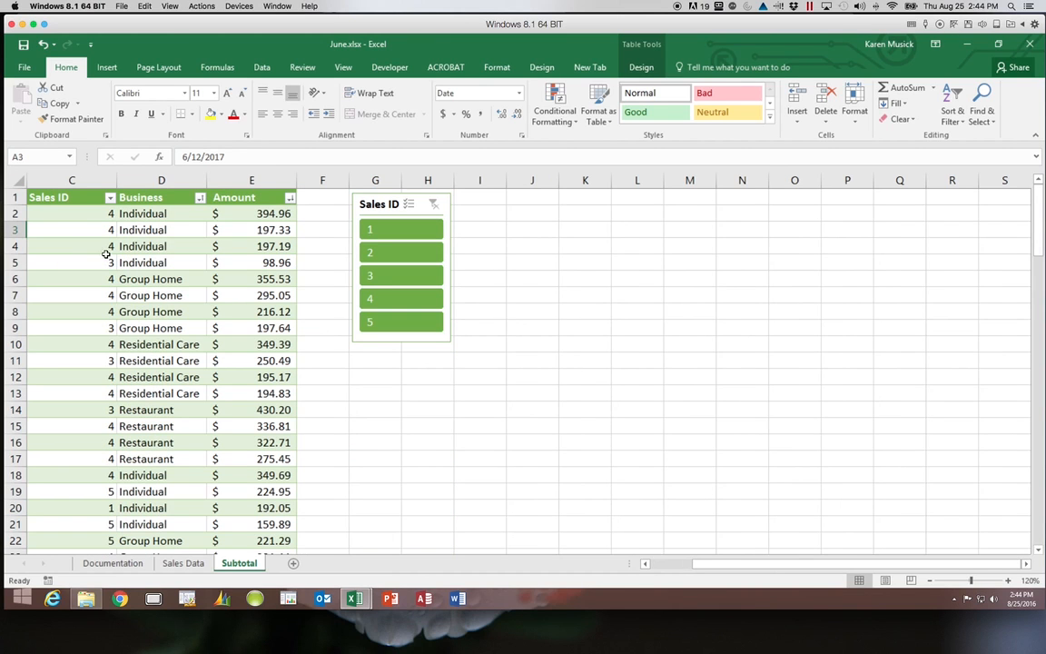
{"action": "left_click", "coordinate": [658, 562]}
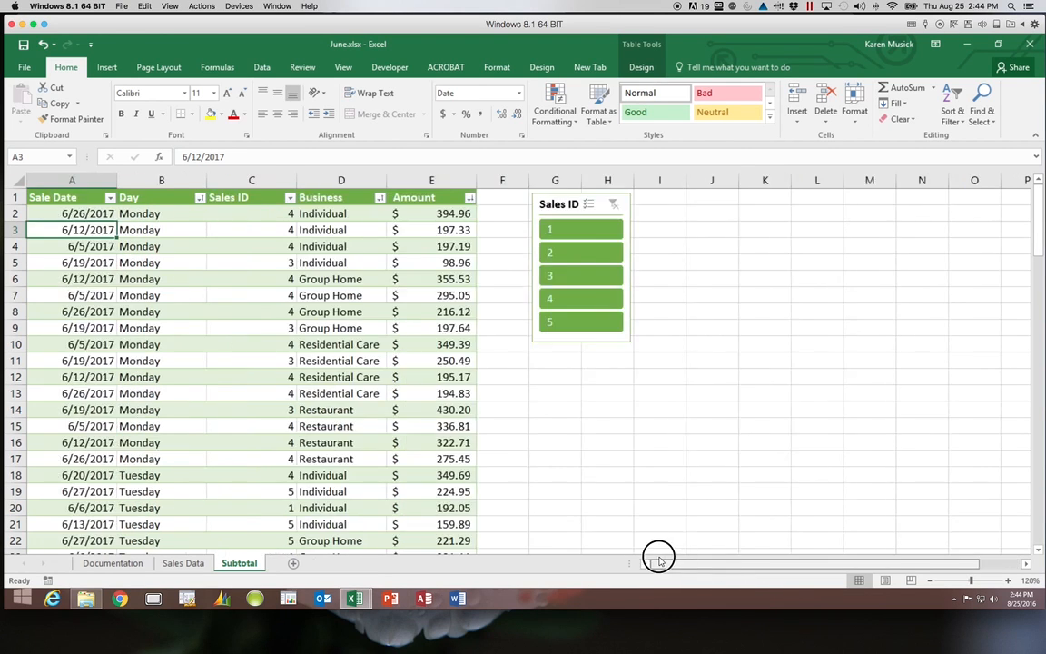
{"action": "left_click", "coordinate": [97, 246]}
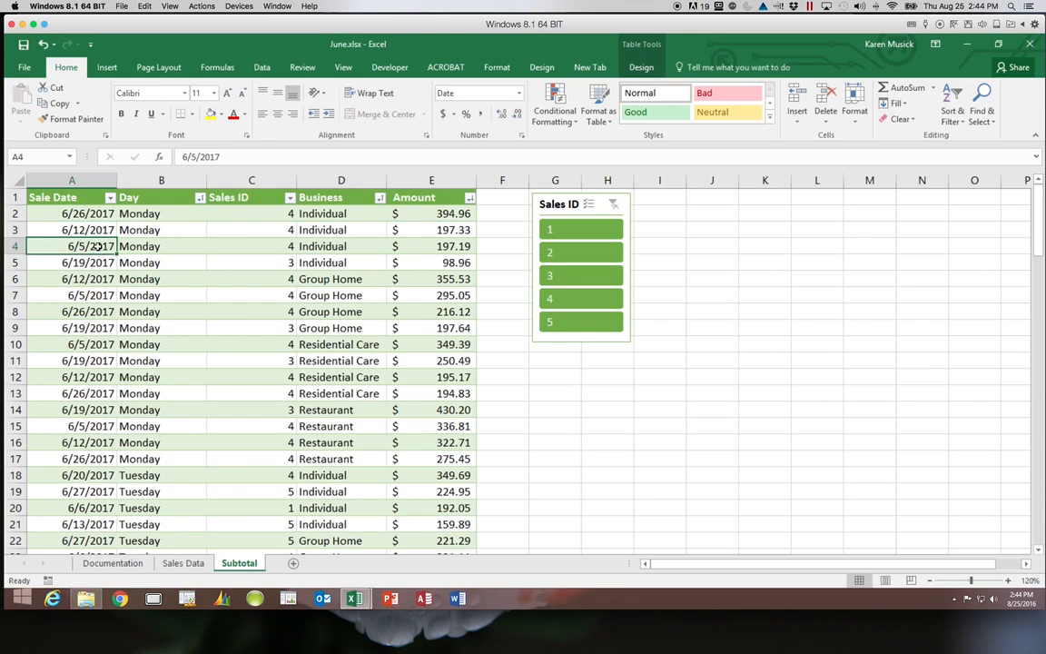
{"action": "left_click", "coordinate": [87, 258]}
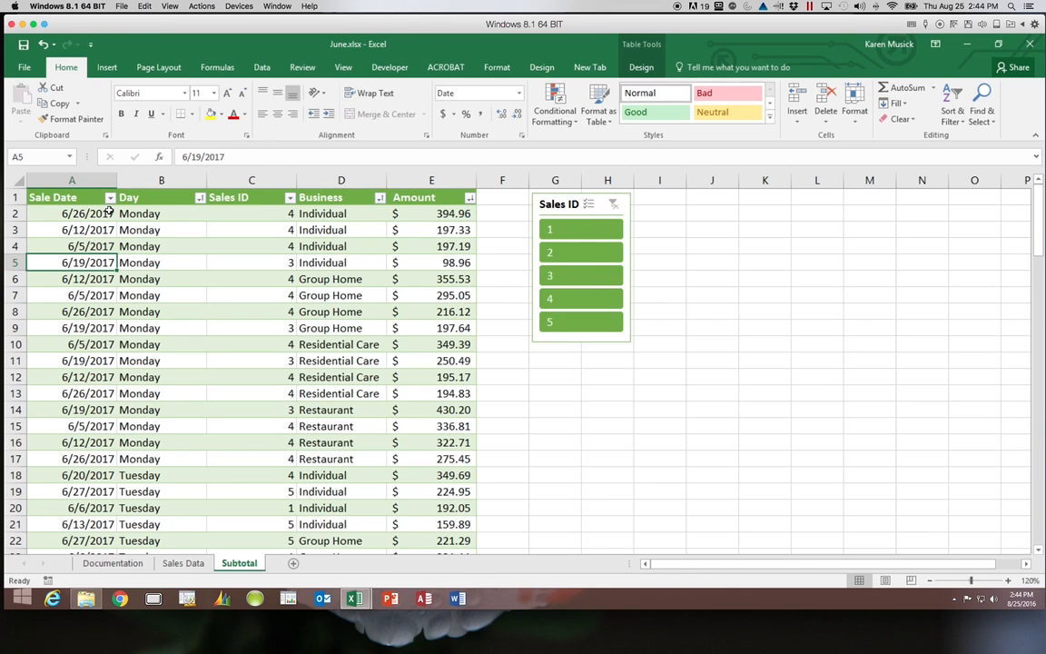
{"action": "left_click", "coordinate": [110, 198]}
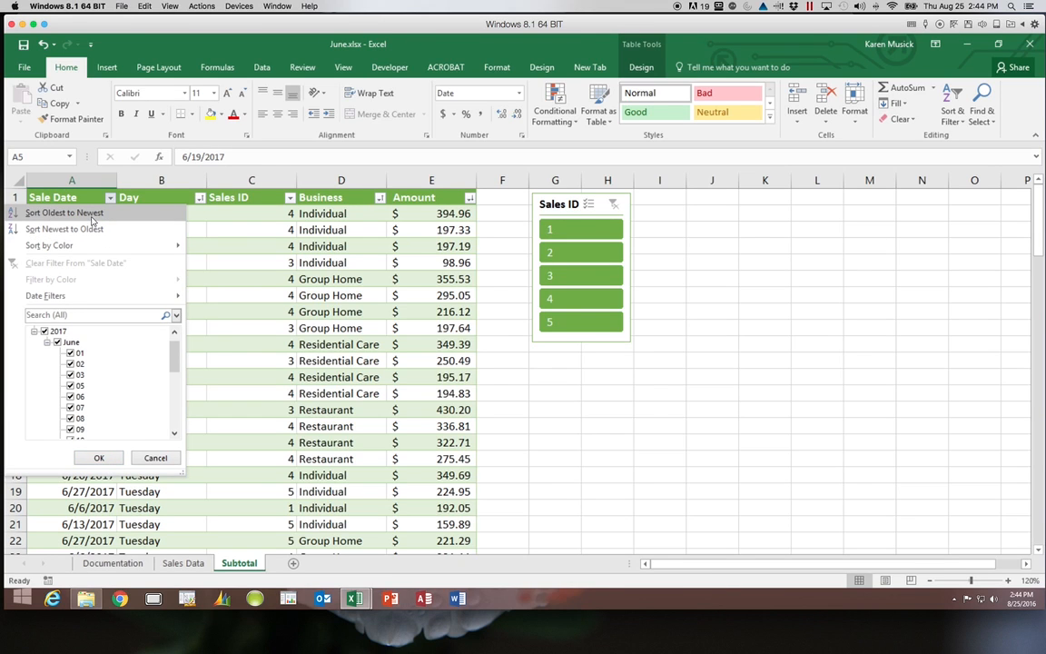
{"action": "left_click", "coordinate": [94, 215]}
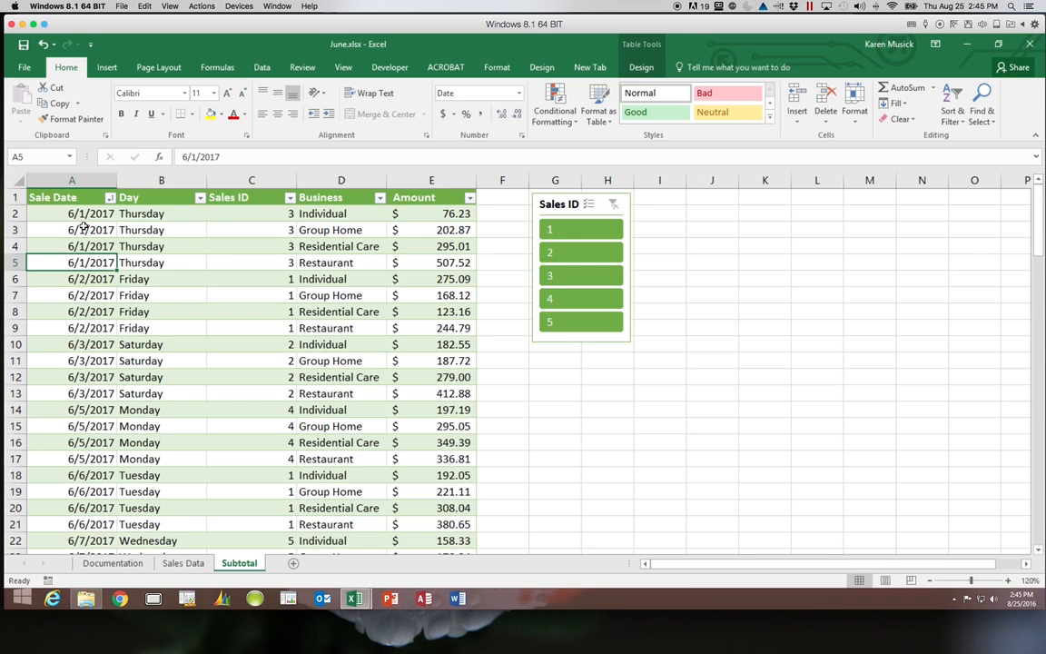
- Convert the sorted table on the Subtotal sheet to a normal range of cells
{"action": "left_click", "coordinate": [15, 279]}
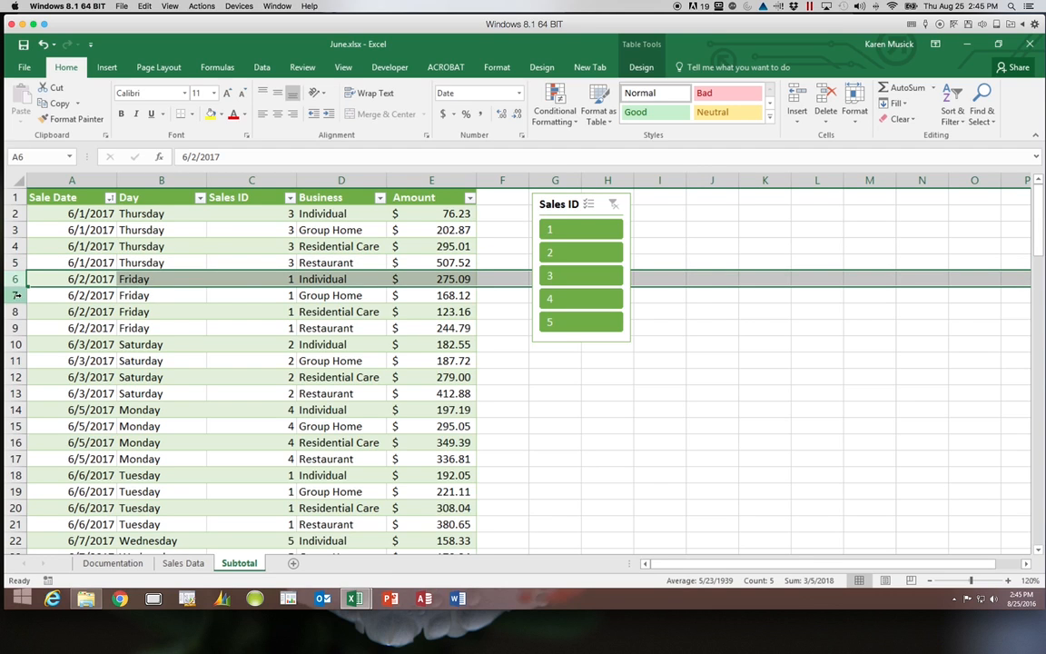
{"action": "left_click", "coordinate": [16, 343]}
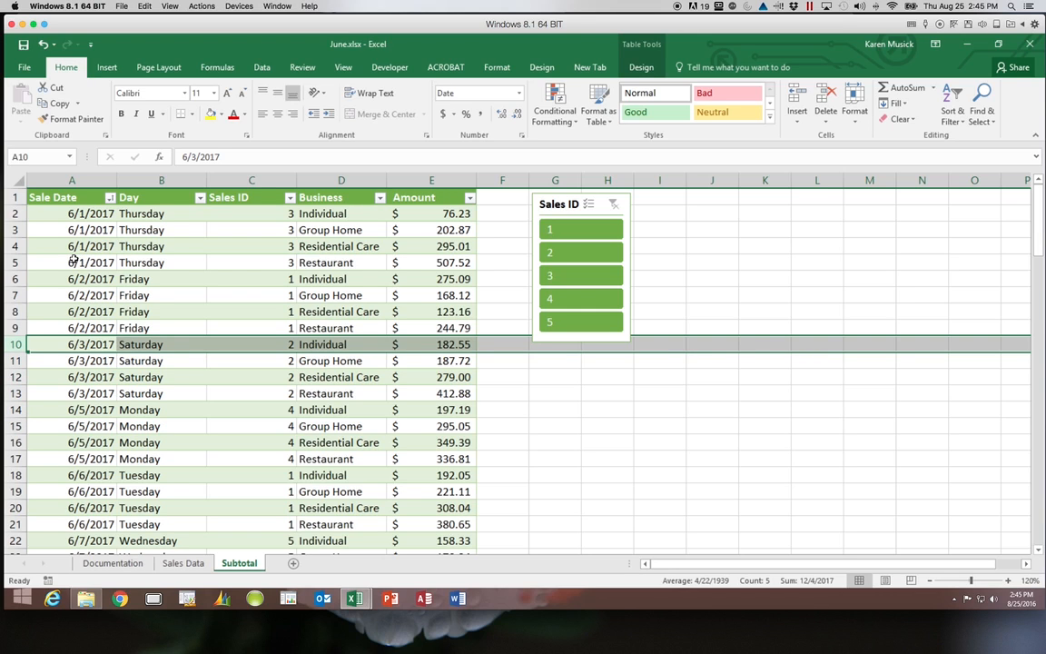
{"action": "left_click", "coordinate": [219, 300]}
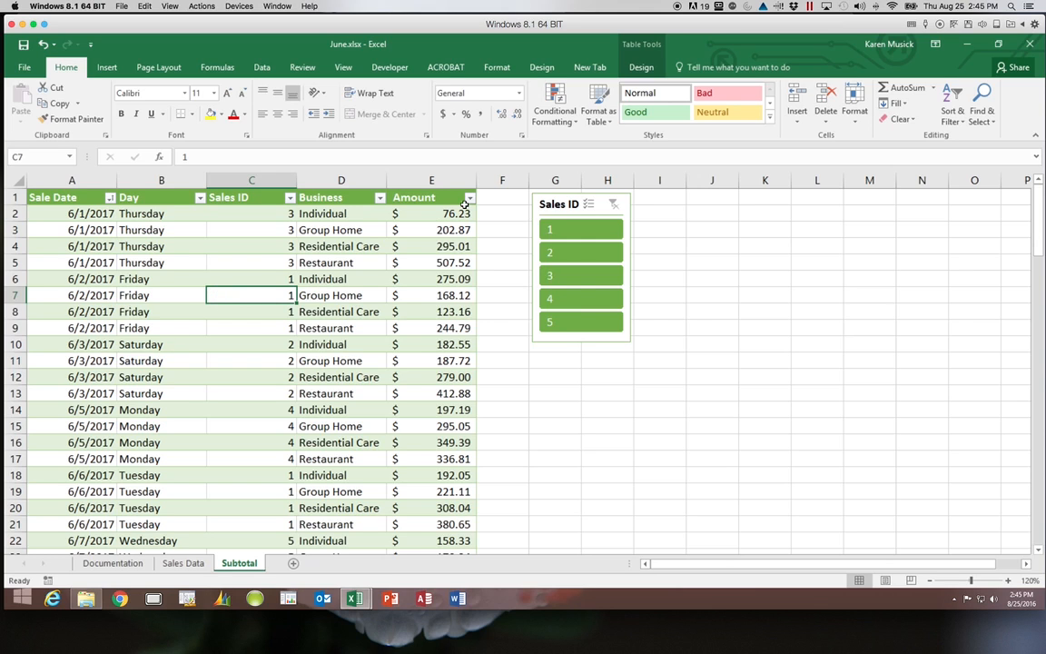
{"action": "left_click", "coordinate": [641, 68]}
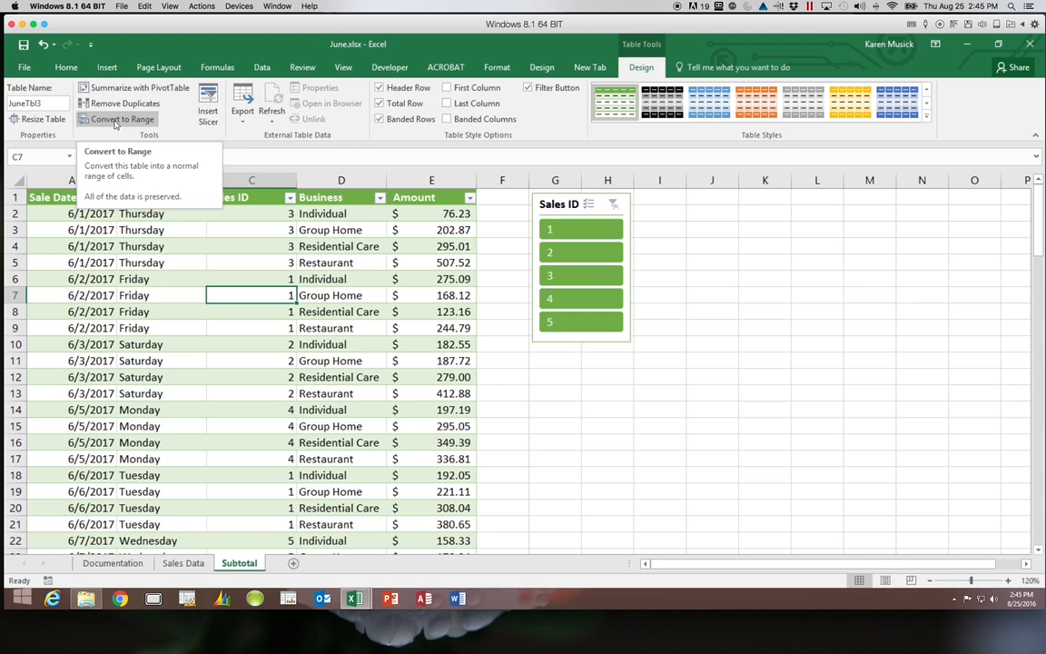
{"action": "left_click", "coordinate": [116, 124]}
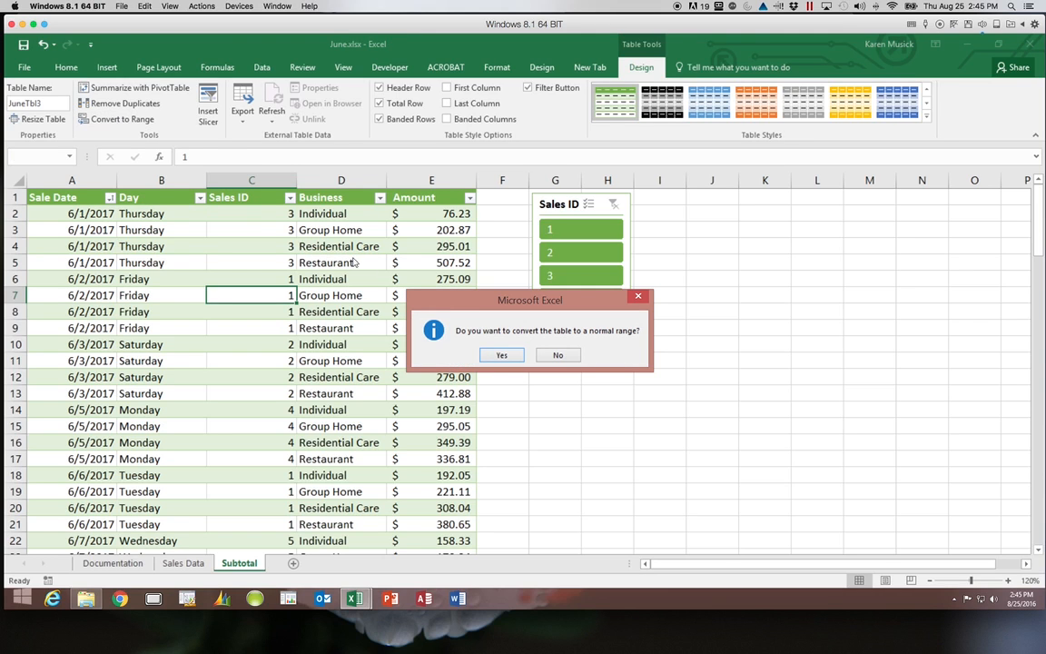
{"action": "left_click", "coordinate": [505, 357]}
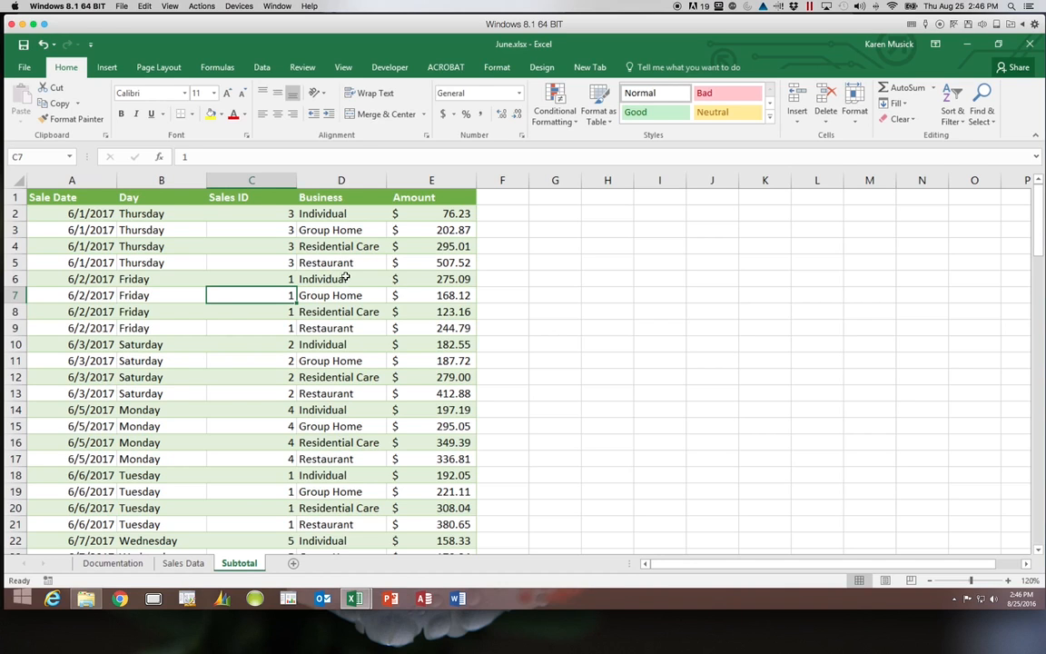
- Add subtotals that sum Amount at each change in Sale Date, with the summary below the data
{"action": "left_click", "coordinate": [262, 68]}
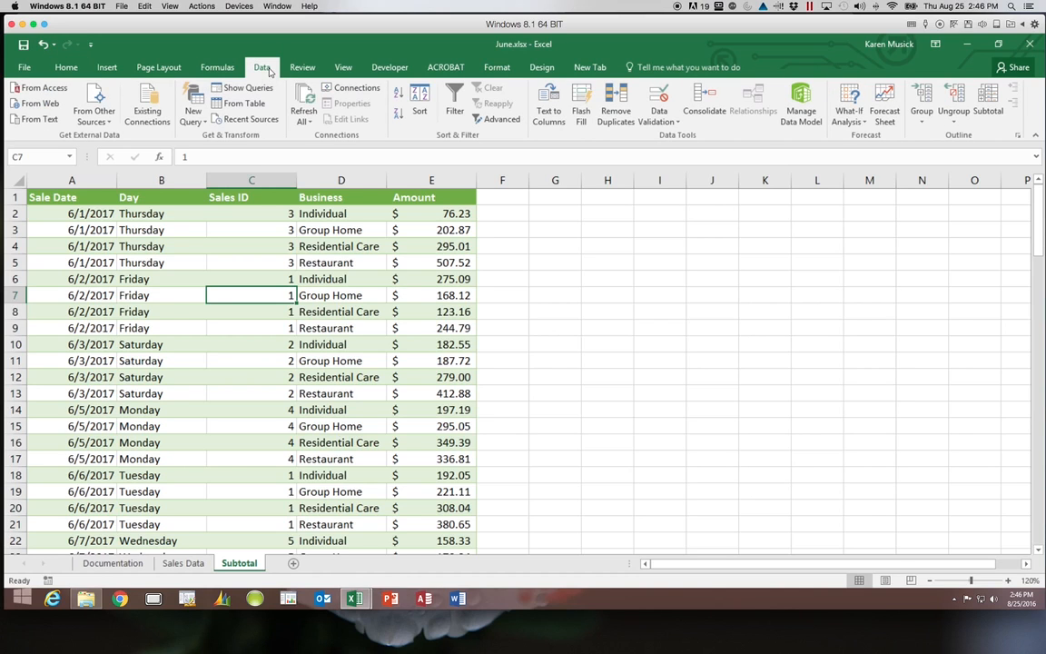
{"action": "left_click", "coordinate": [993, 111]}
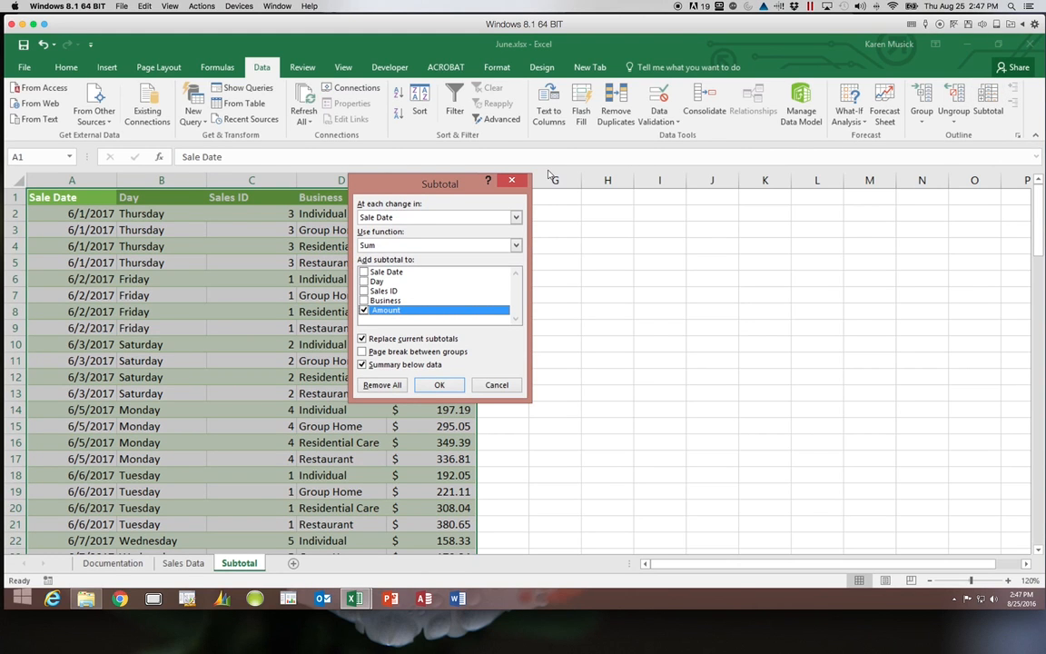
{"action": "left_click_drag", "start_coordinate": [400, 189], "coordinate": [576, 205]}
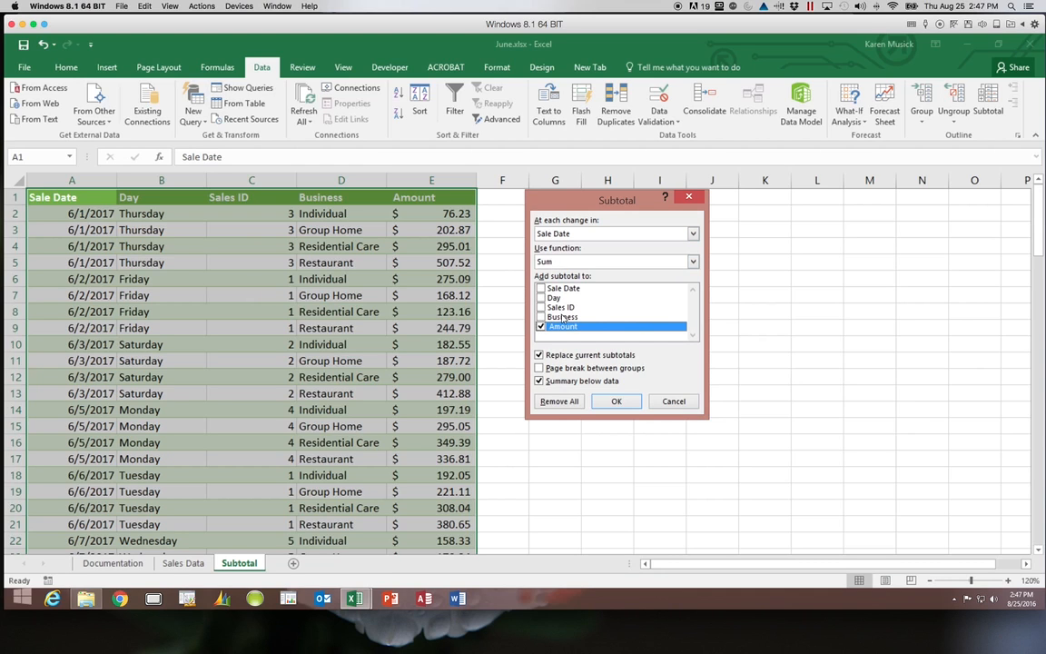
{"action": "left_click", "coordinate": [611, 402]}
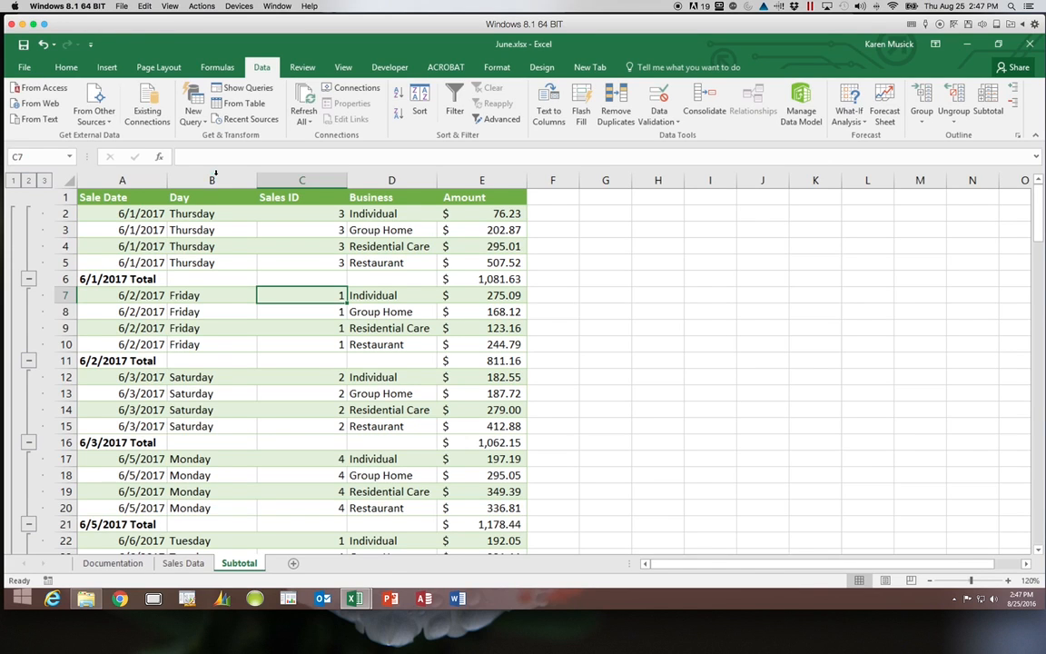
- Examine the subtotalled data at outline levels 1, 2 and 3, ending with all detail rows shown
{"action": "left_click", "coordinate": [13, 180]}
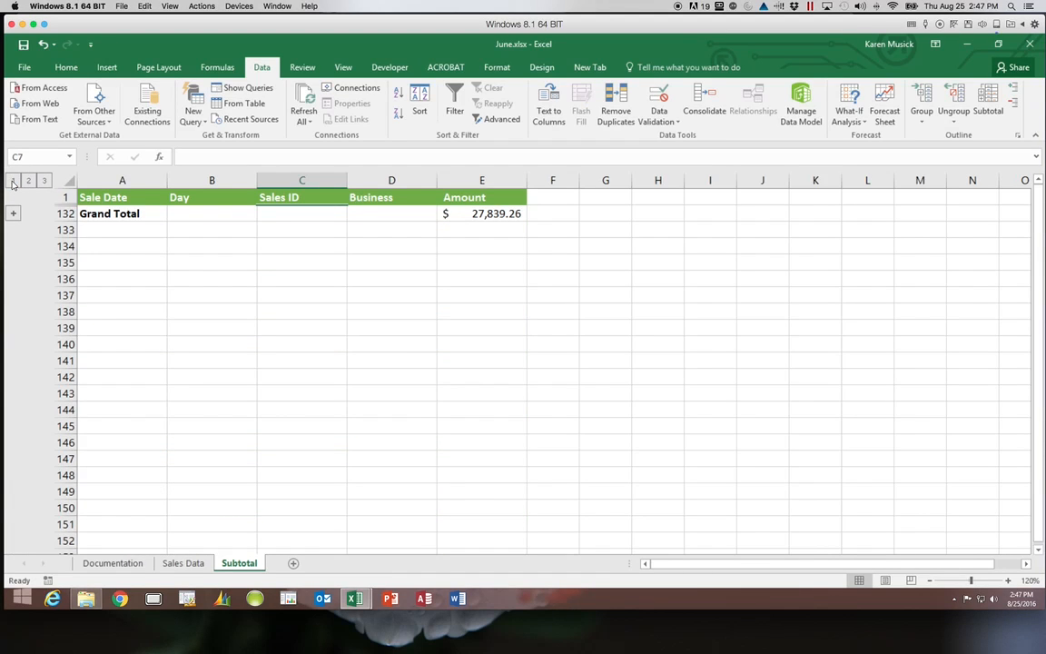
{"action": "scroll", "coordinate": [14, 180], "scroll_direction": "right", "scroll_amount": 3}
{"action": "left_click", "coordinate": [28, 180]}
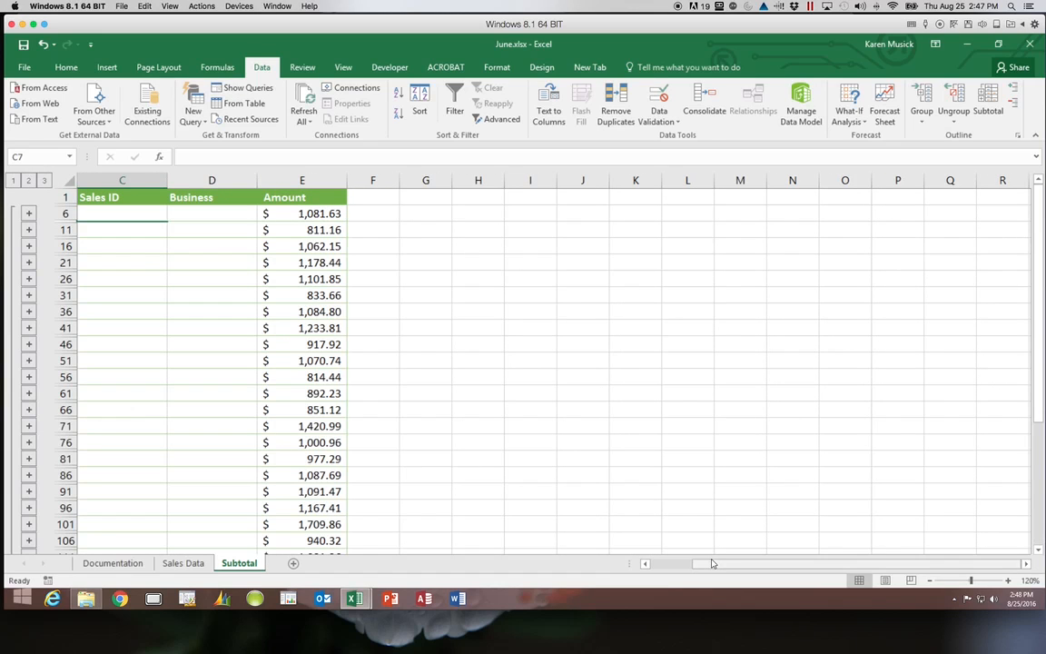
{"action": "left_click_drag", "start_coordinate": [706, 562], "coordinate": [642, 560]}
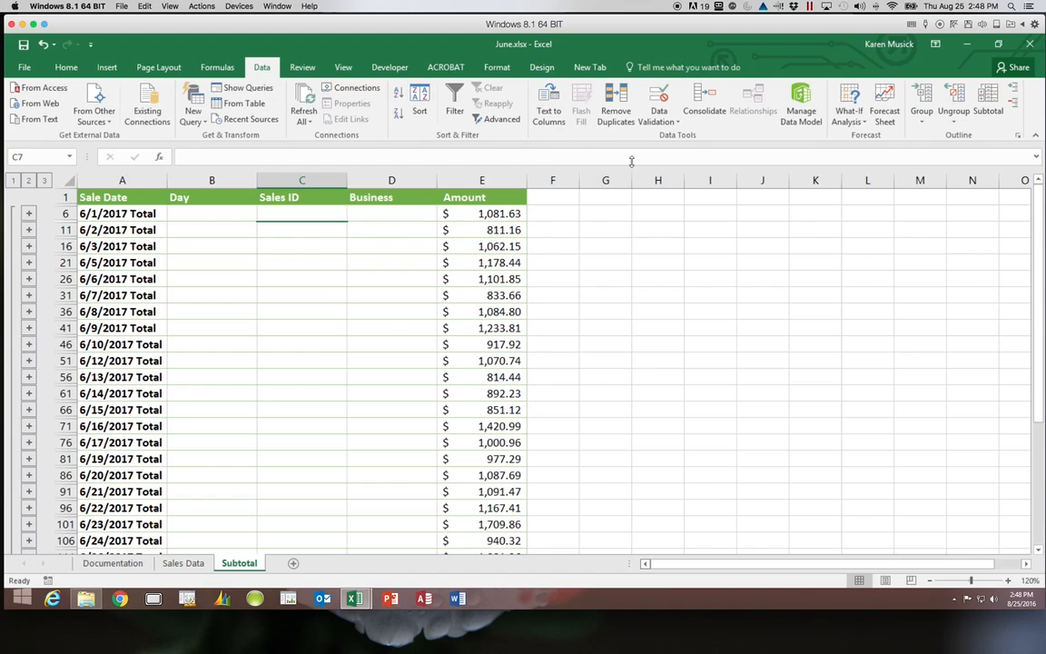
{"action": "left_click", "coordinate": [44, 181]}
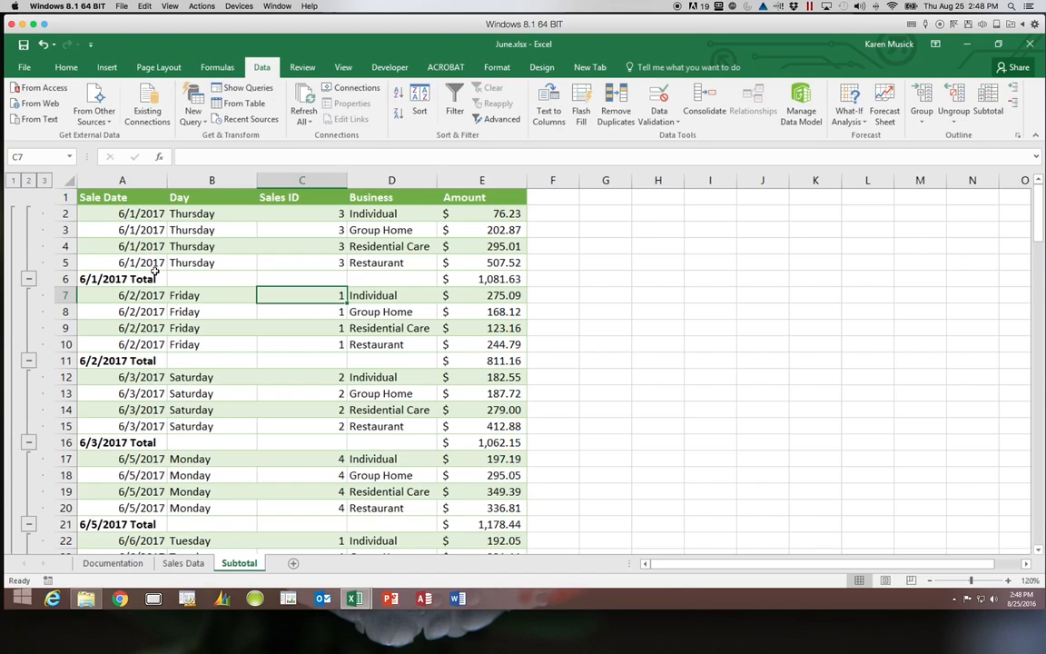
- Create a copy of the Sales Data sheet at the end of the June.xlsx workbook
{"action": "left_click", "coordinate": [184, 562]}
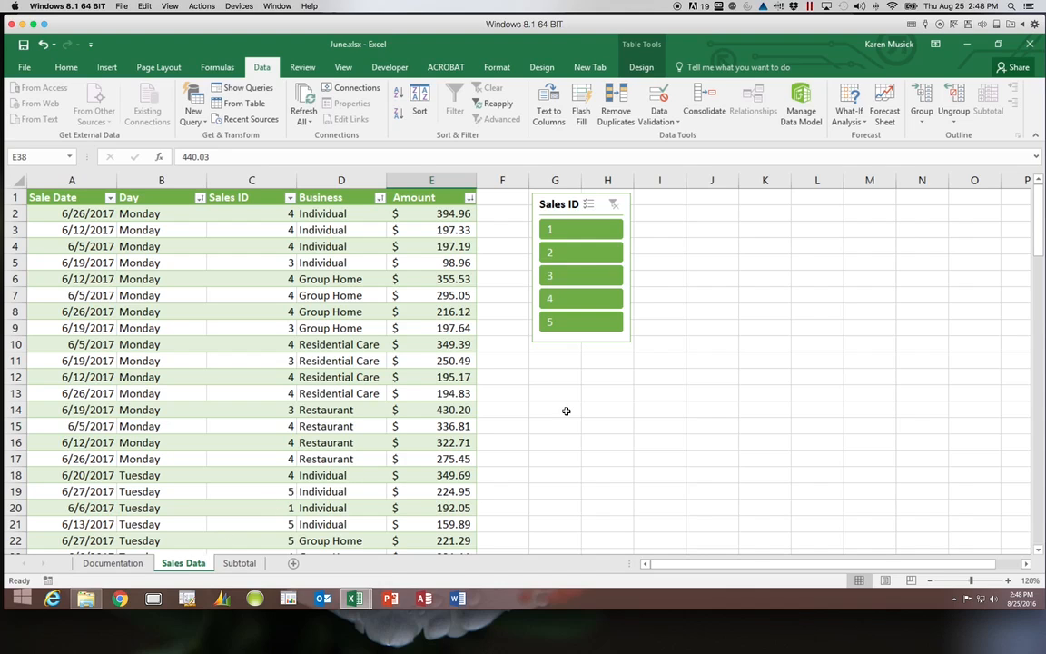
{"action": "left_click", "coordinate": [66, 67]}
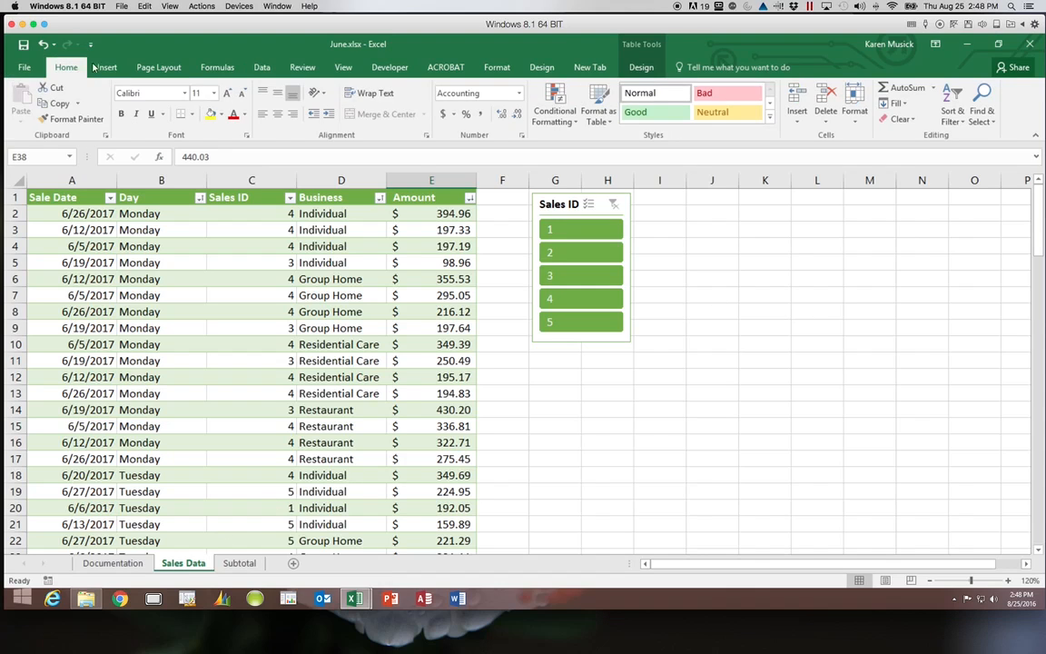
{"action": "left_click", "coordinate": [861, 118]}
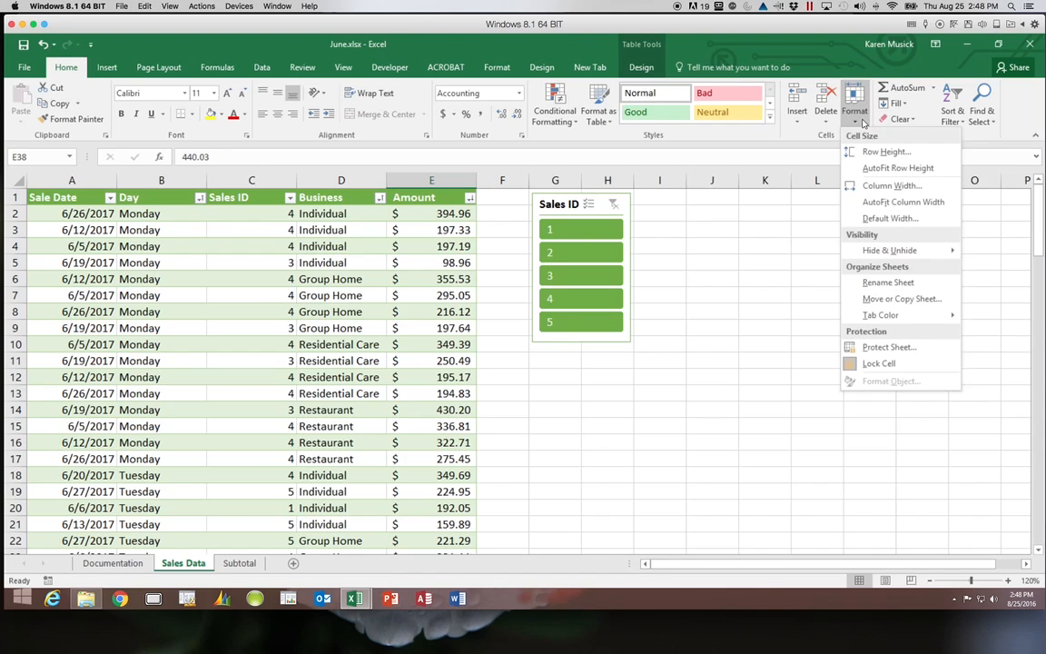
{"action": "left_click", "coordinate": [874, 298]}
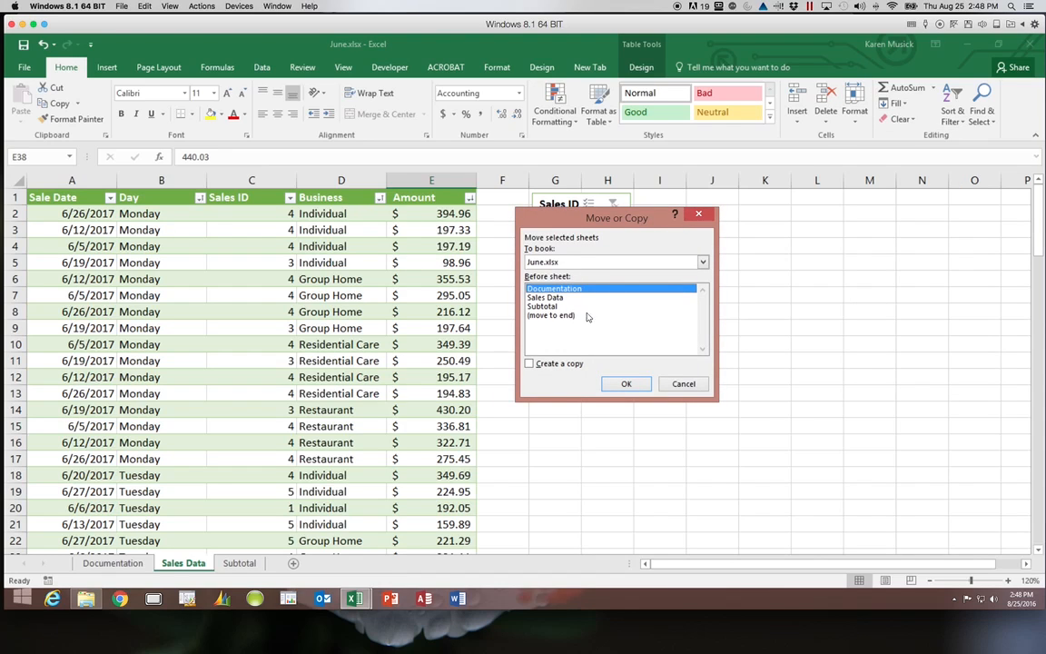
{"action": "left_click", "coordinate": [565, 315]}
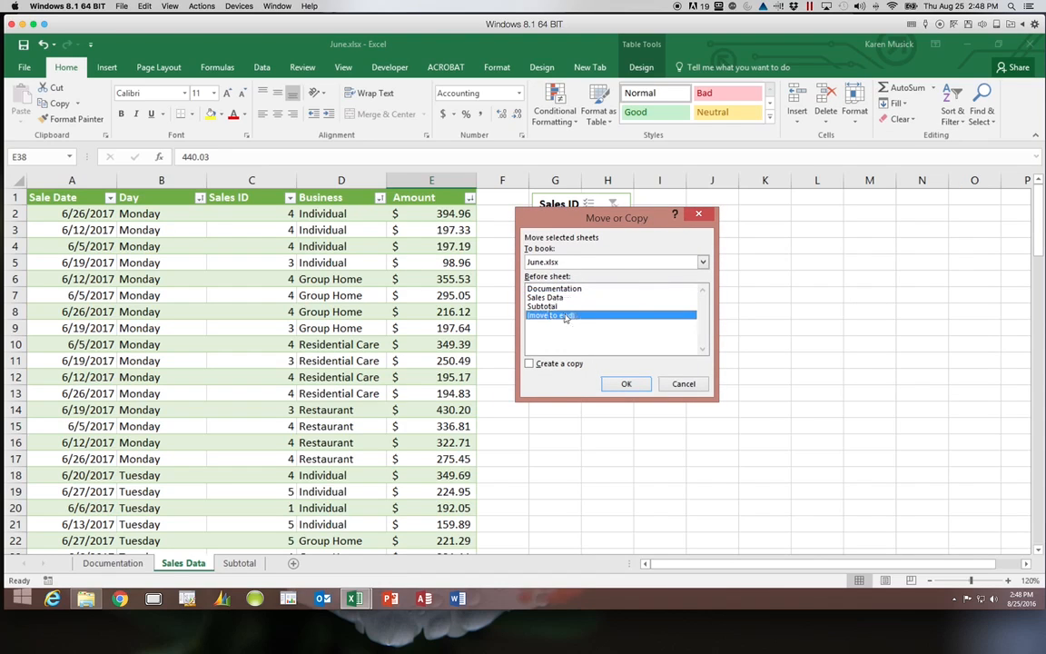
{"action": "left_click", "coordinate": [529, 364]}
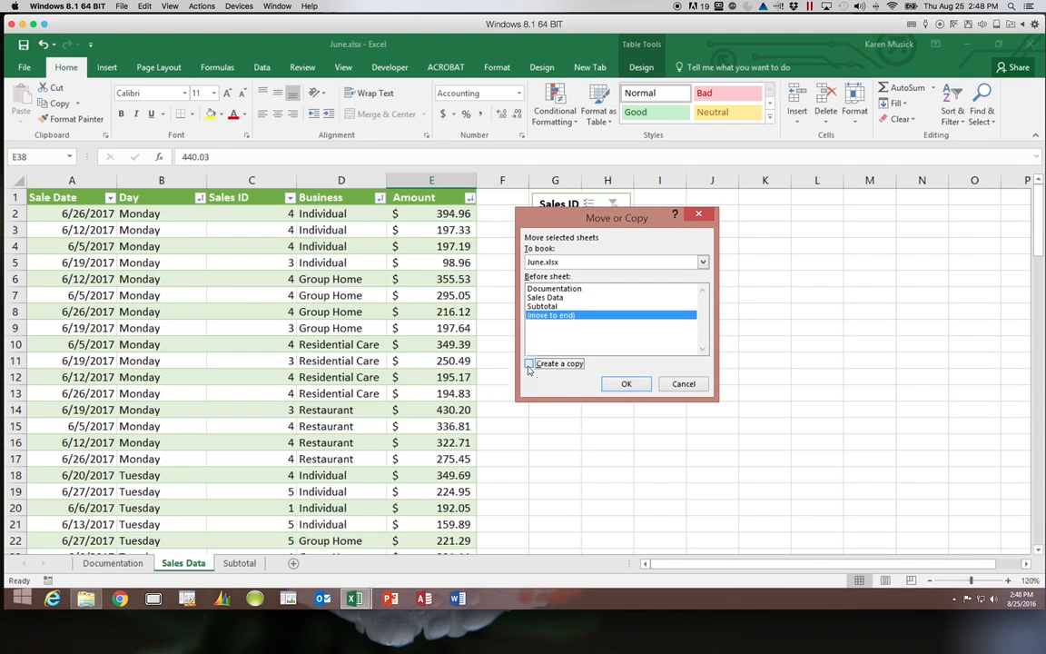
{"action": "left_click", "coordinate": [627, 383]}
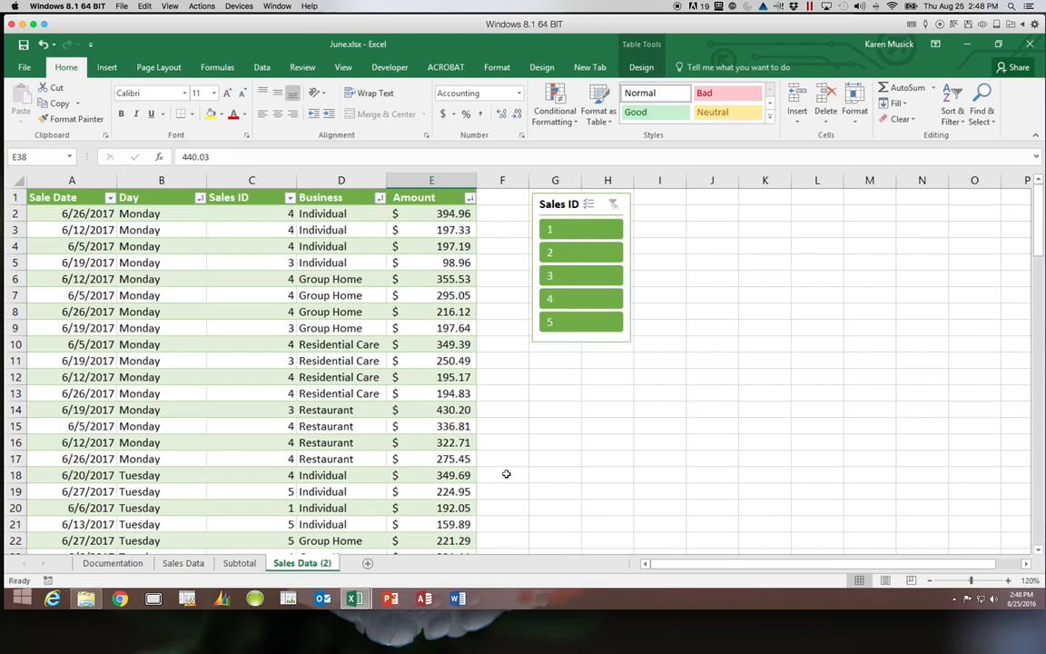
- Rename the copied sheet as Subtotal2
{"action": "double_click", "coordinate": [302, 562]}
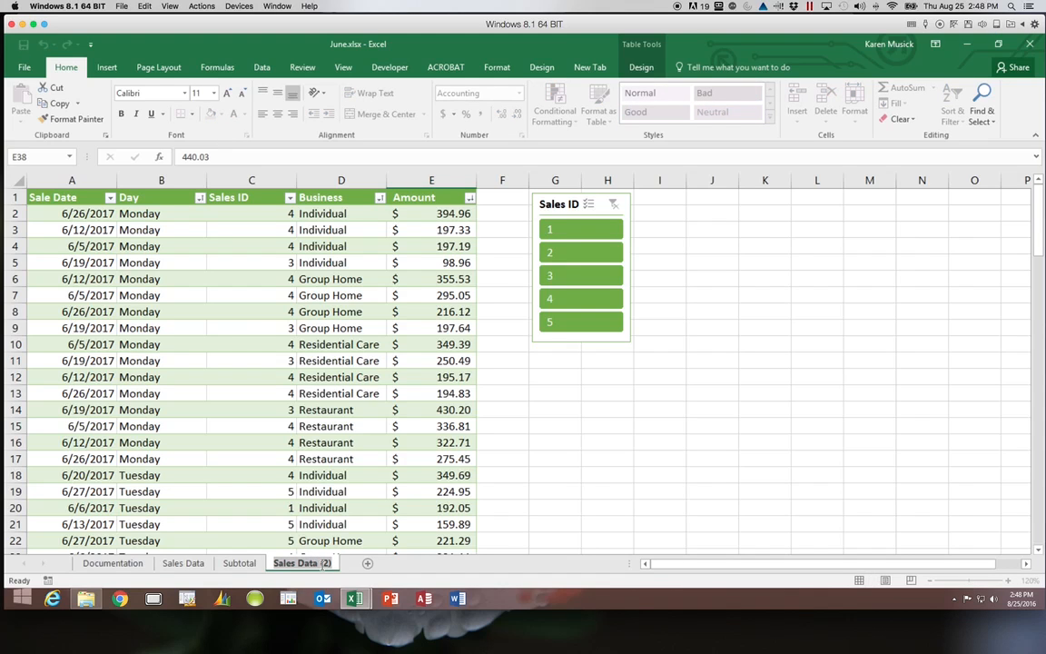
{"action": "type", "text": "Su"}
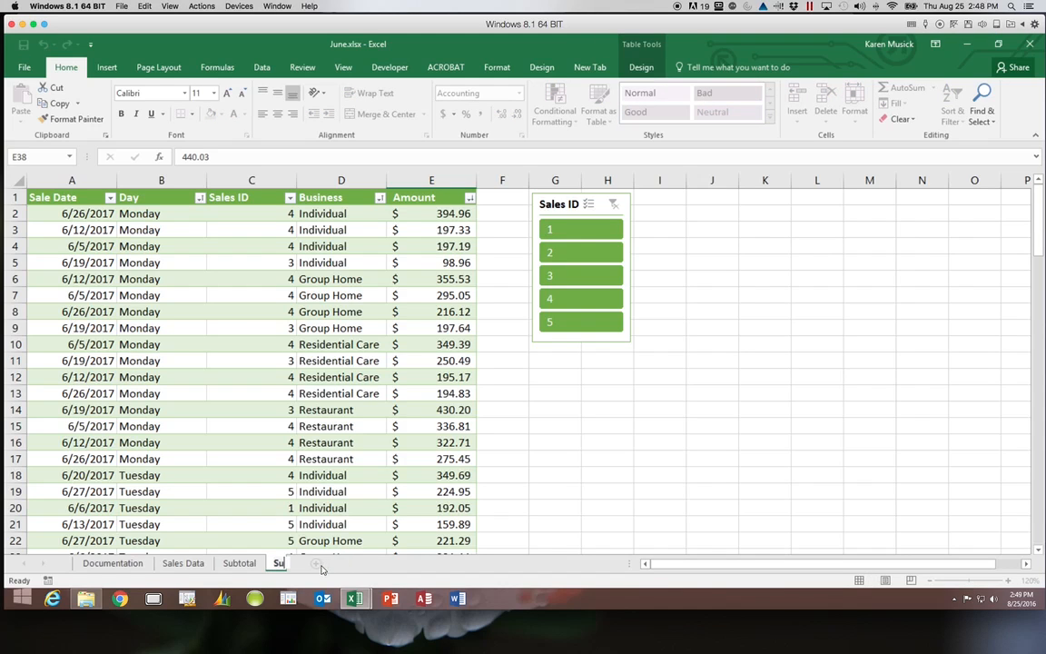
{"action": "type", "text": "btotal2"}
{"action": "key", "text": "Return"}
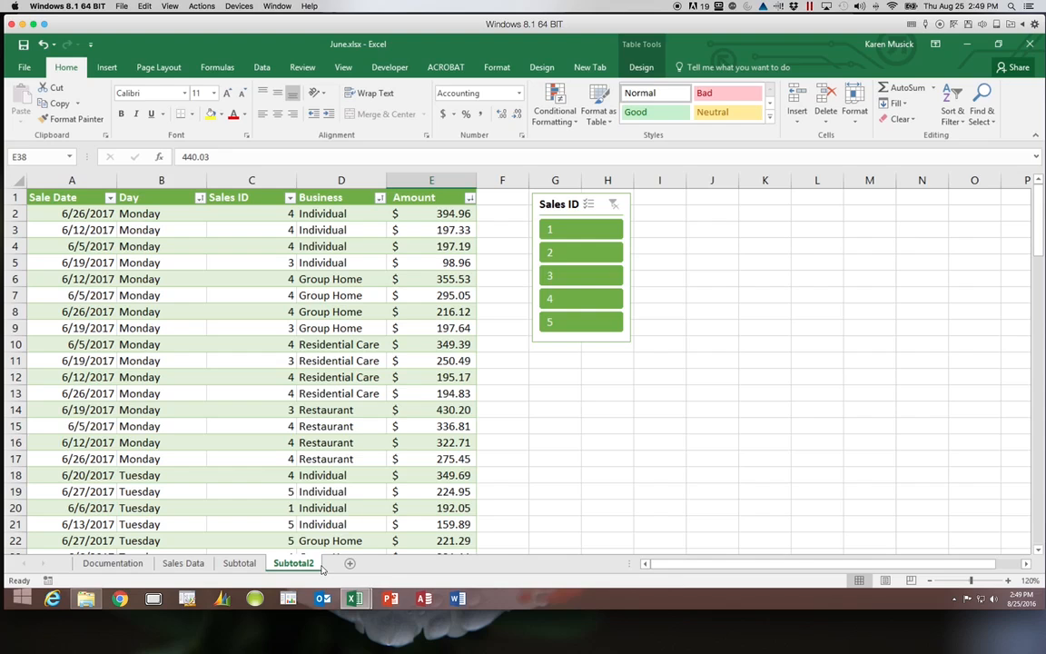
- Sort the table on the Subtotal2 sheet by Business from A to Z
{"action": "left_click", "coordinate": [255, 339]}
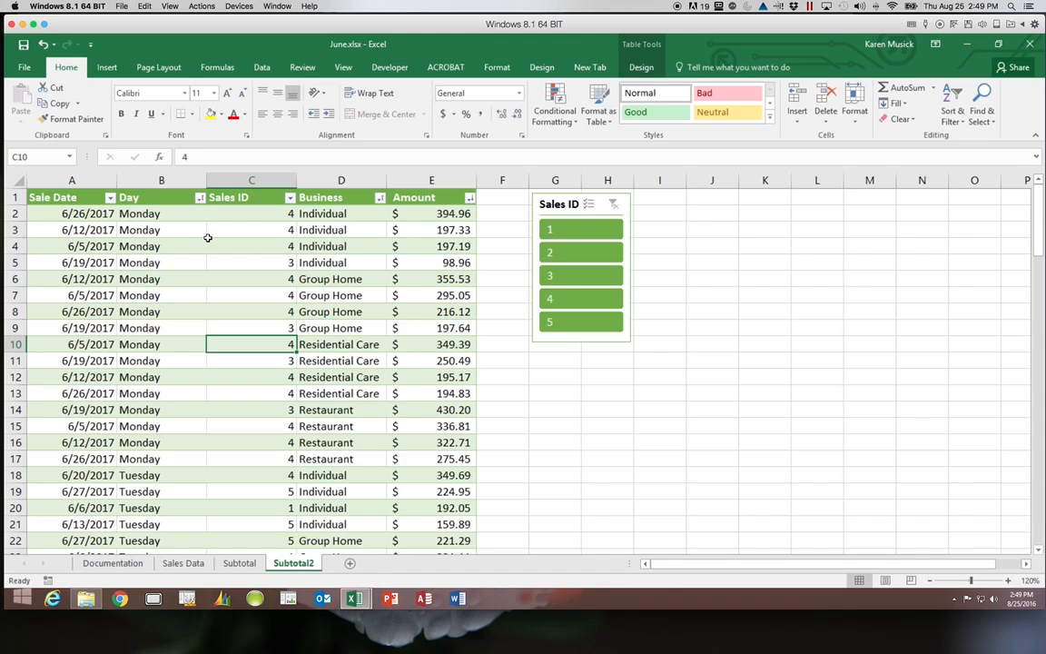
{"action": "left_click", "coordinate": [381, 199]}
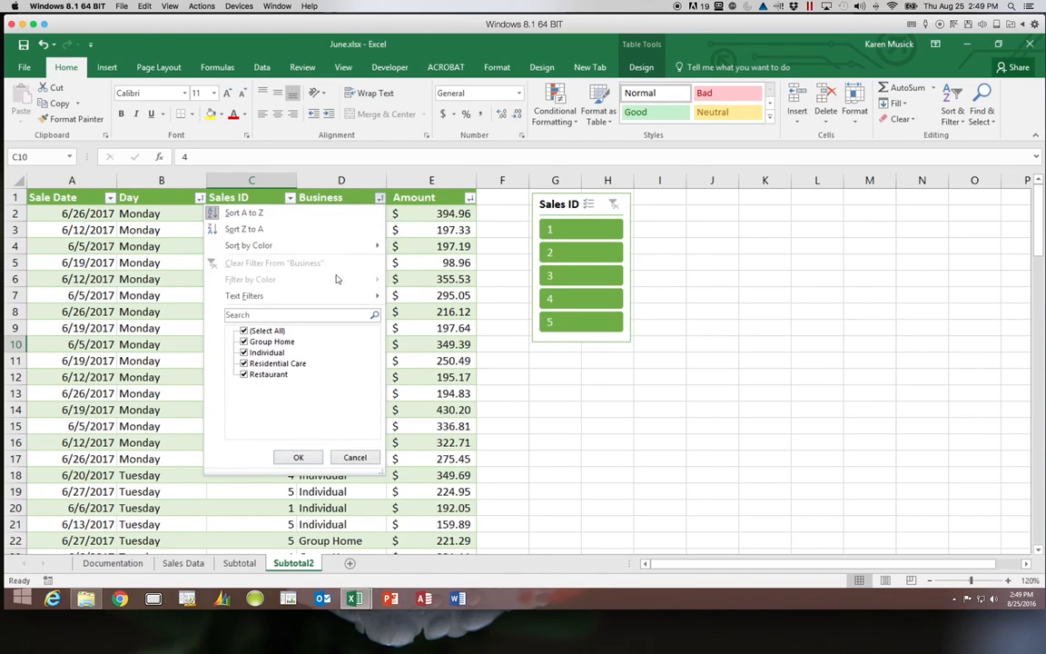
{"action": "left_click", "coordinate": [257, 214]}
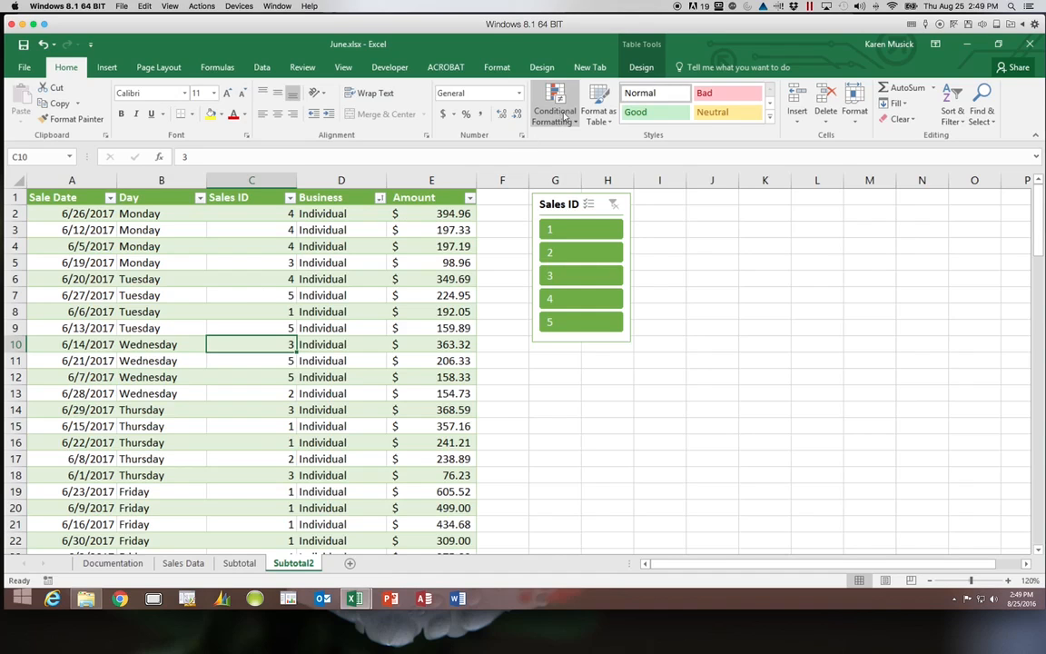
- Convert the sorted table on the Subtotal2 sheet to a normal range
{"action": "left_click", "coordinate": [642, 68]}
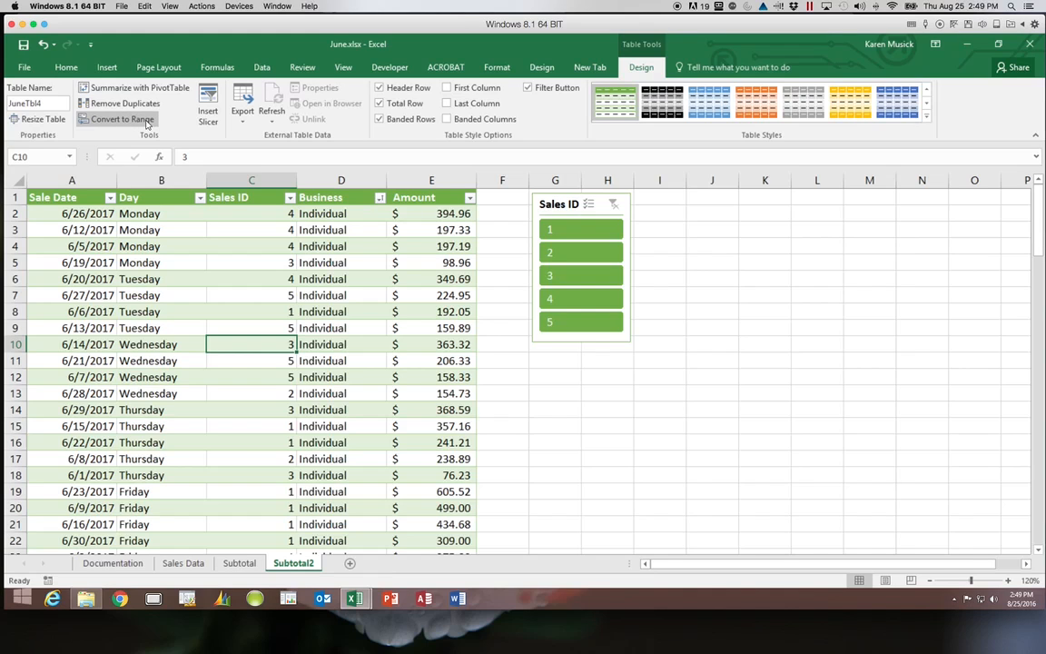
{"action": "left_click", "coordinate": [93, 117]}
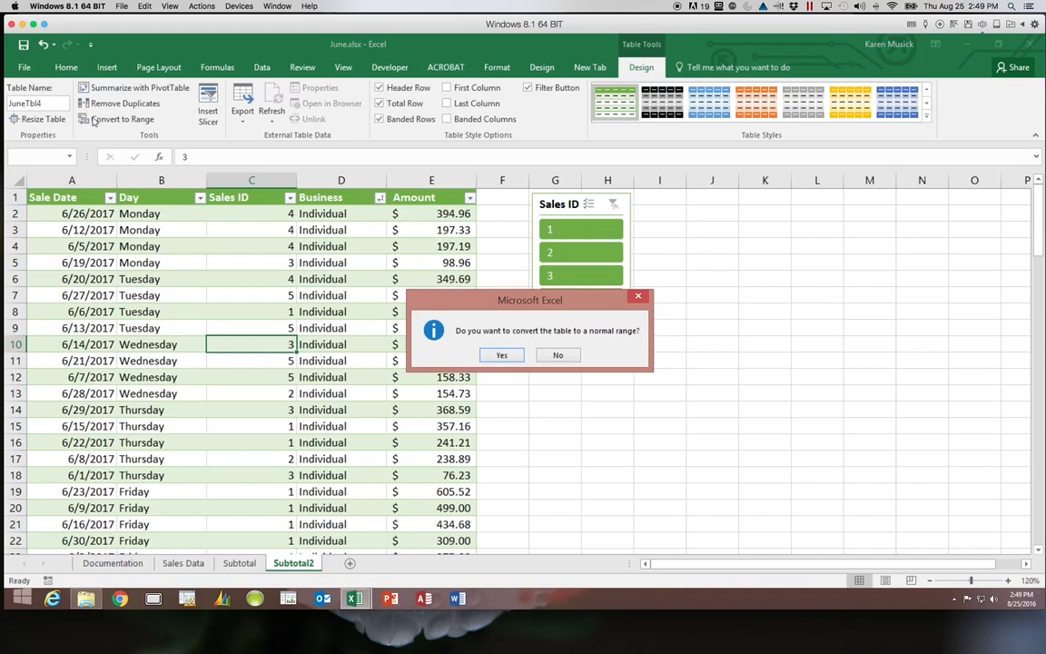
{"action": "left_click", "coordinate": [502, 355]}
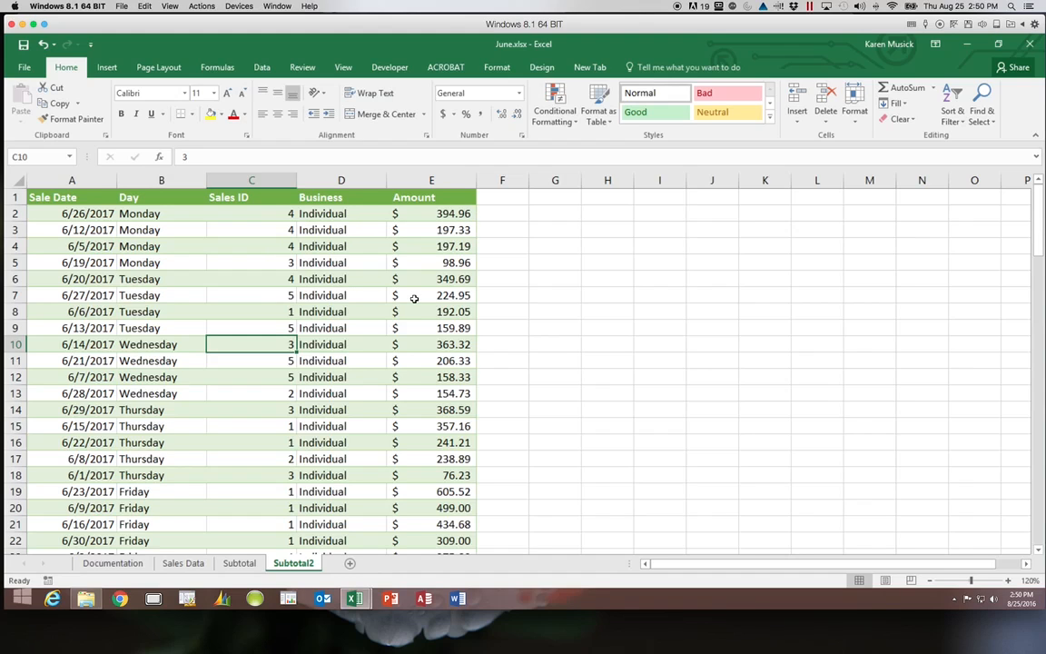
- Turn the range A1:E106 on the Subtotal2 sheet back into a table with headers
{"action": "left_click", "coordinate": [107, 69]}
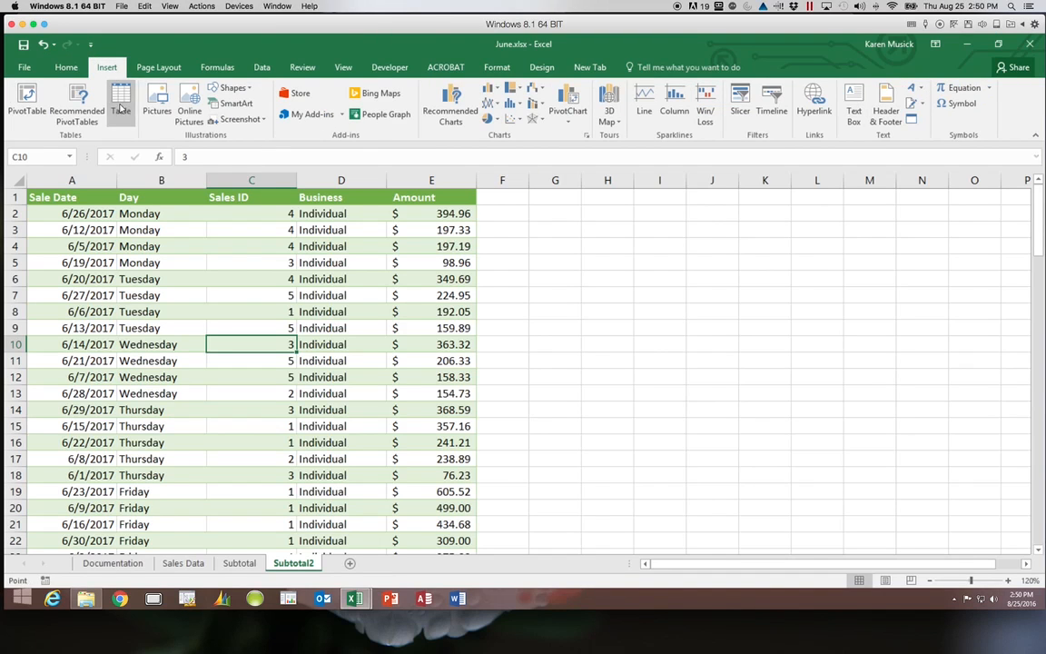
{"action": "left_click", "coordinate": [121, 108]}
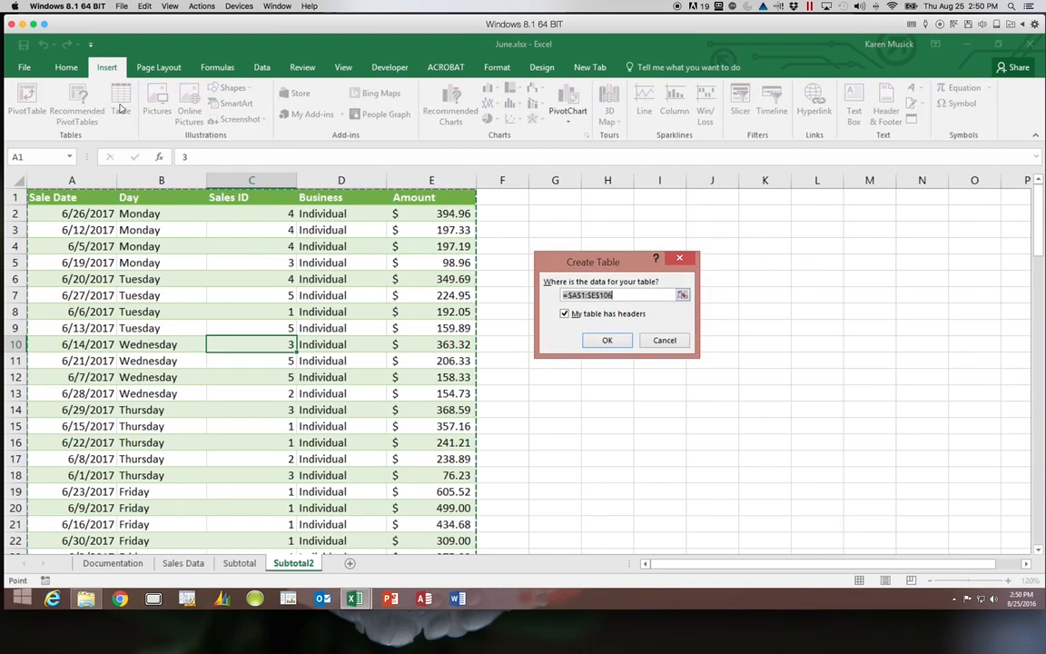
{"action": "left_click", "coordinate": [601, 343]}
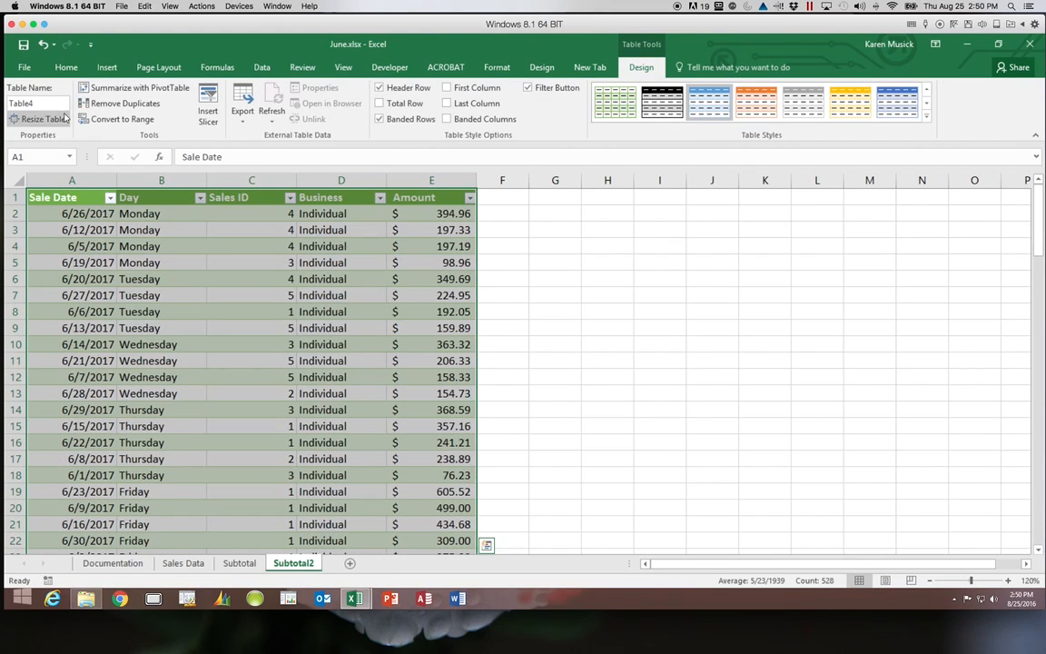
{"action": "mouse_move", "coordinate": [44, 103]}
{"action": "left_mouse_down"}
{"action": "mouse_move", "coordinate": [15, 103]}
{"action": "mouse_move", "coordinate": [37, 108]}
{"action": "left_mouse_up"}
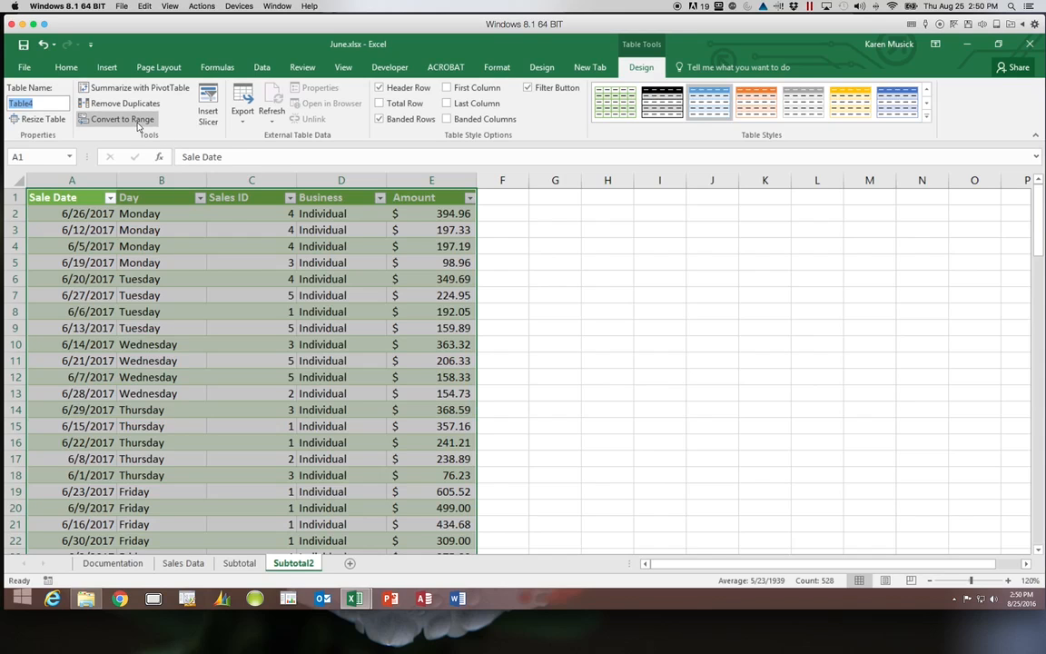
- Convert the re-created table on the Subtotal2 sheet back to a normal range
{"action": "left_click", "coordinate": [138, 124]}
{"action": "left_click", "coordinate": [120, 118]}
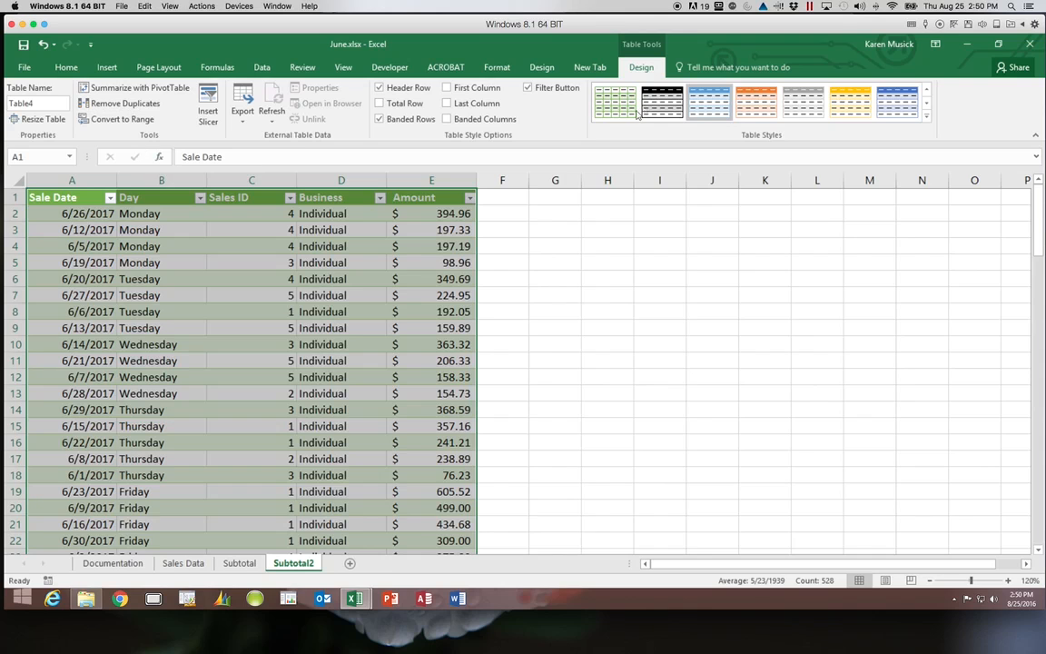
{"action": "left_click", "coordinate": [418, 241]}
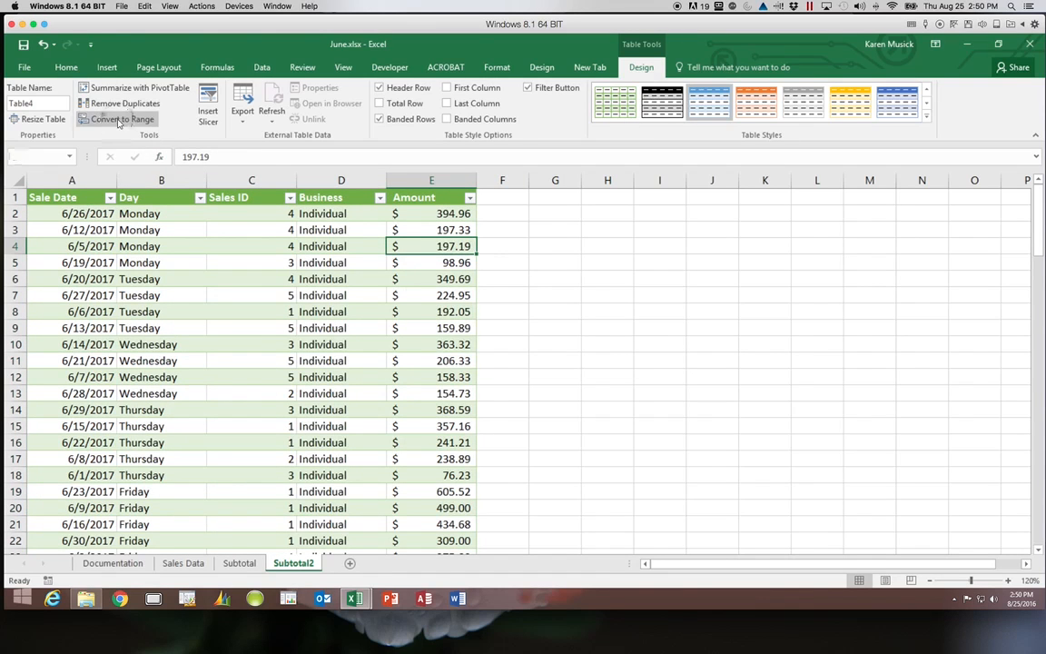
{"action": "left_click", "coordinate": [118, 122]}
{"action": "left_click", "coordinate": [466, 323]}
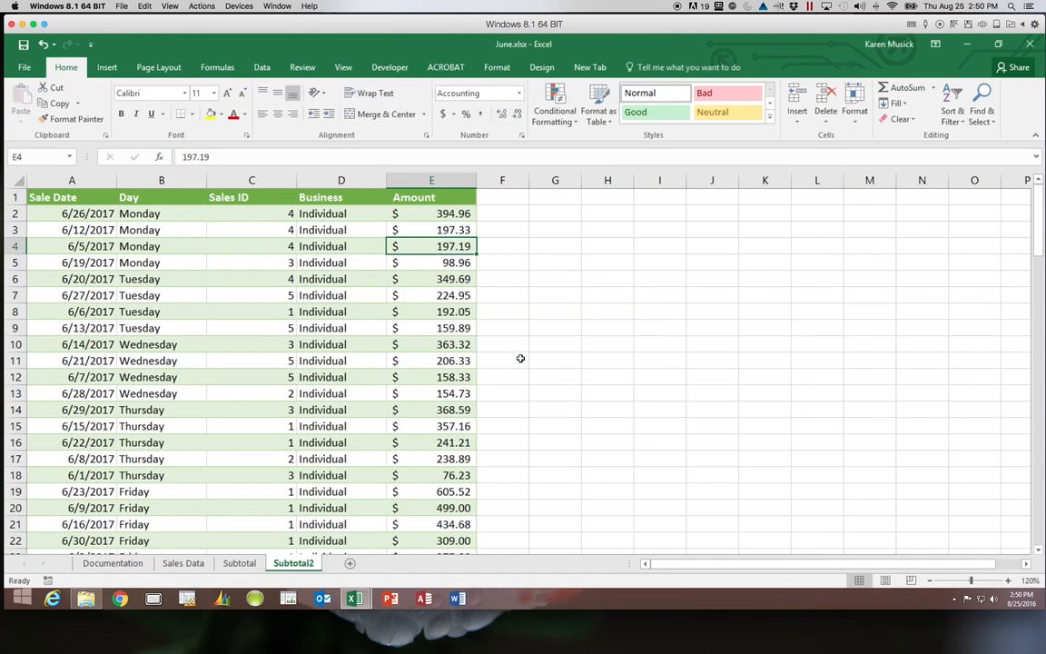
- Add subtotals on the Subtotal2 sheet that sum Amount at each change in Business, with the summary below the data
{"action": "left_click", "coordinate": [243, 326]}
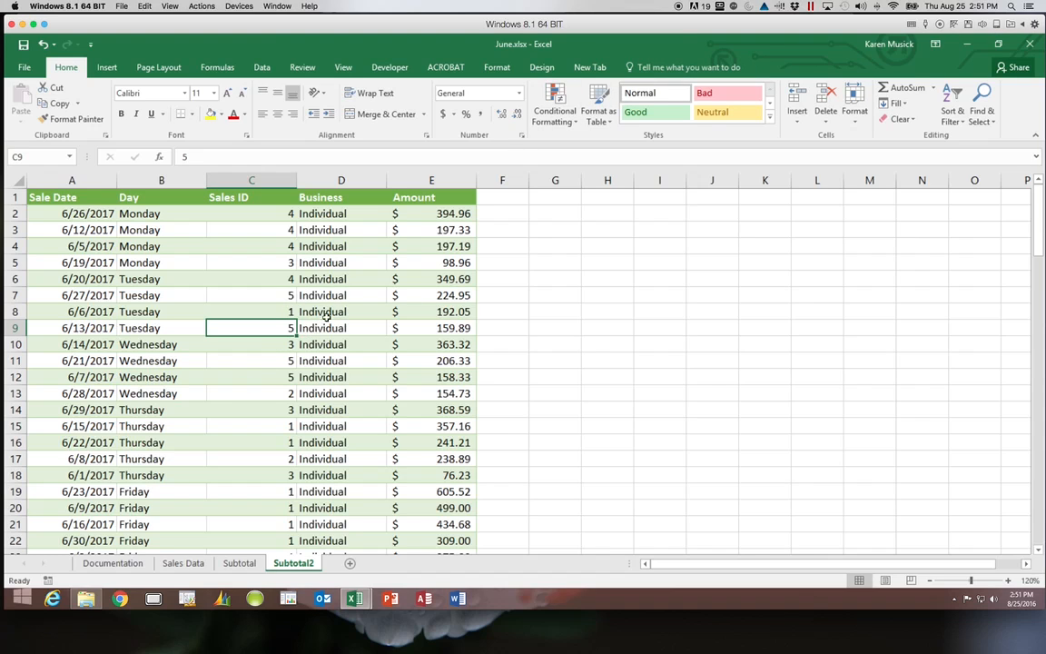
{"action": "left_click", "coordinate": [268, 69]}
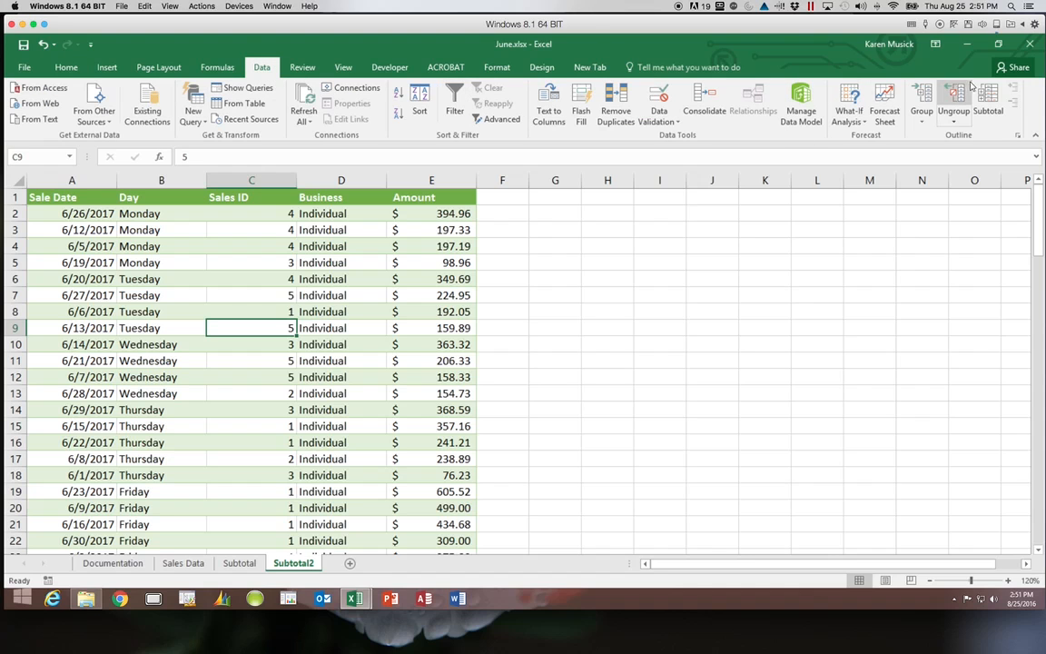
{"action": "left_click", "coordinate": [994, 99]}
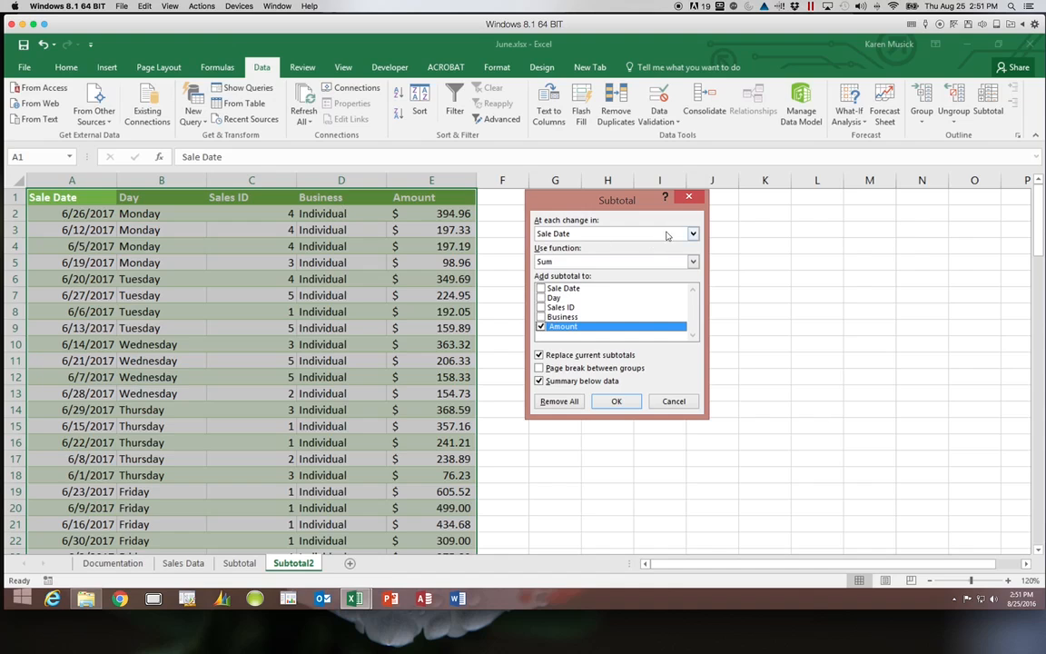
{"action": "left_click", "coordinate": [692, 234]}
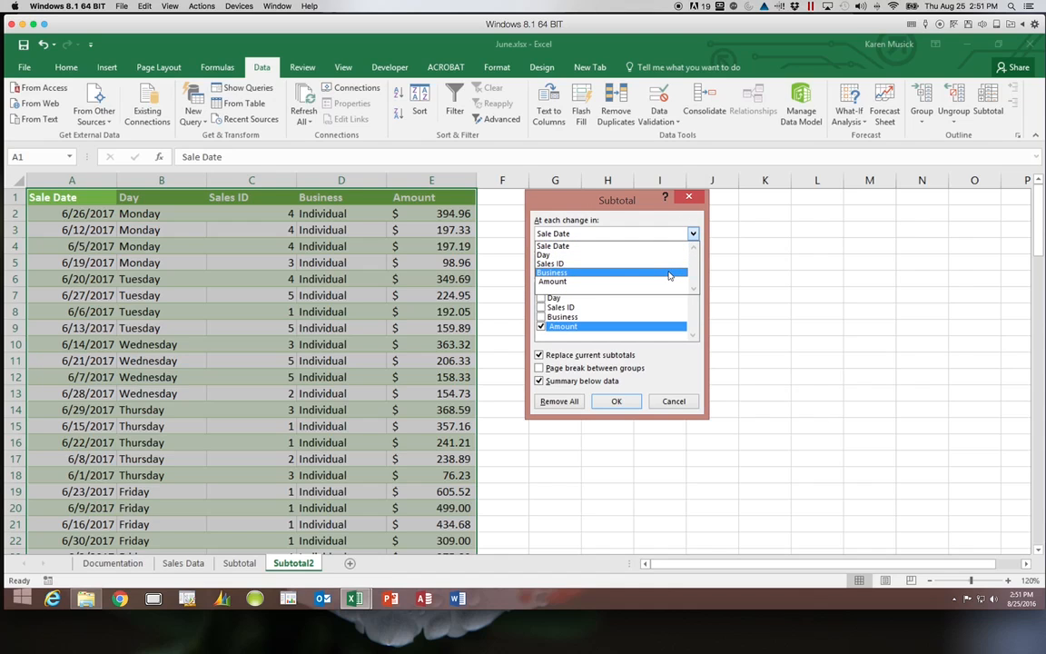
{"action": "left_click", "coordinate": [669, 274]}
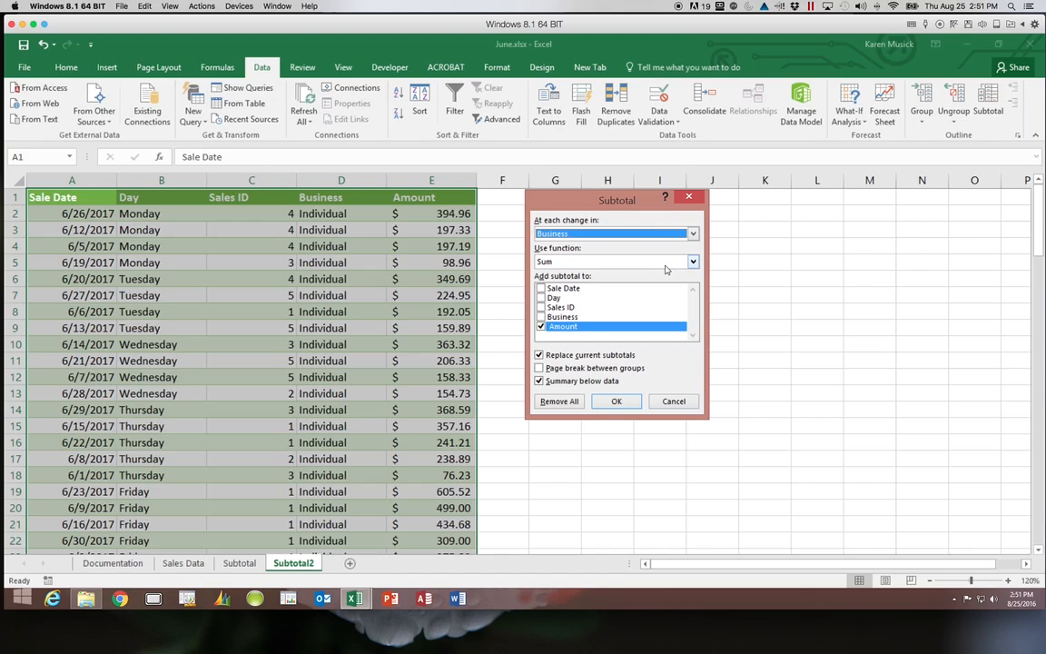
{"action": "left_click", "coordinate": [692, 261]}
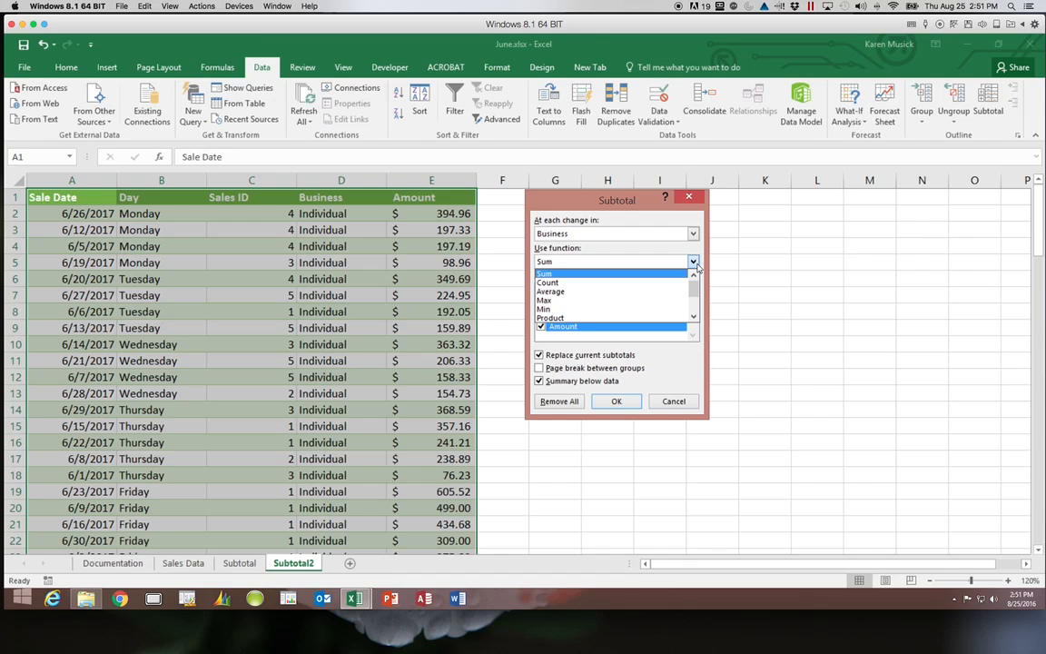
{"action": "left_click", "coordinate": [695, 262]}
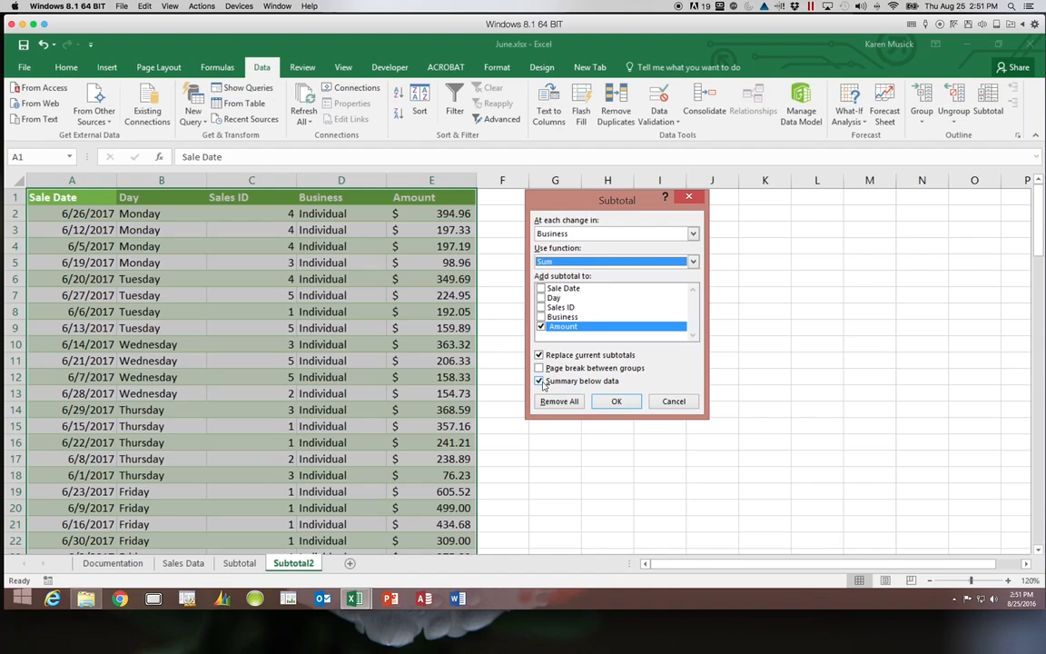
{"action": "left_click", "coordinate": [615, 402]}
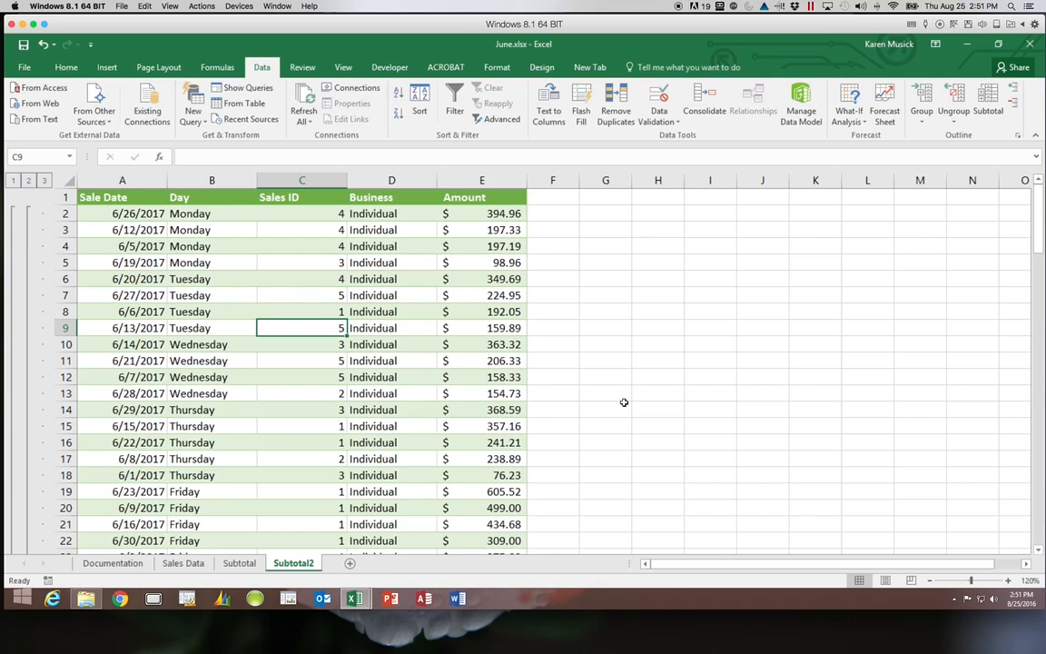
- Examine the Business subtotals at outline levels 1, 2 and 3, ending at level 2 with only the totals shown
{"action": "left_click", "coordinate": [13, 182]}
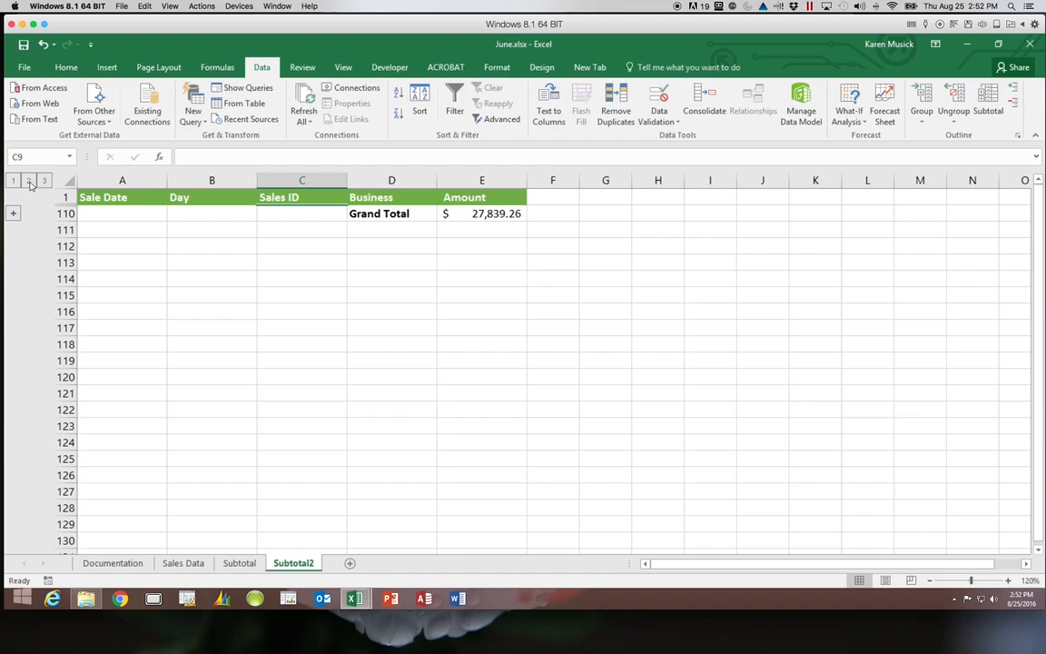
{"action": "left_click", "coordinate": [29, 182]}
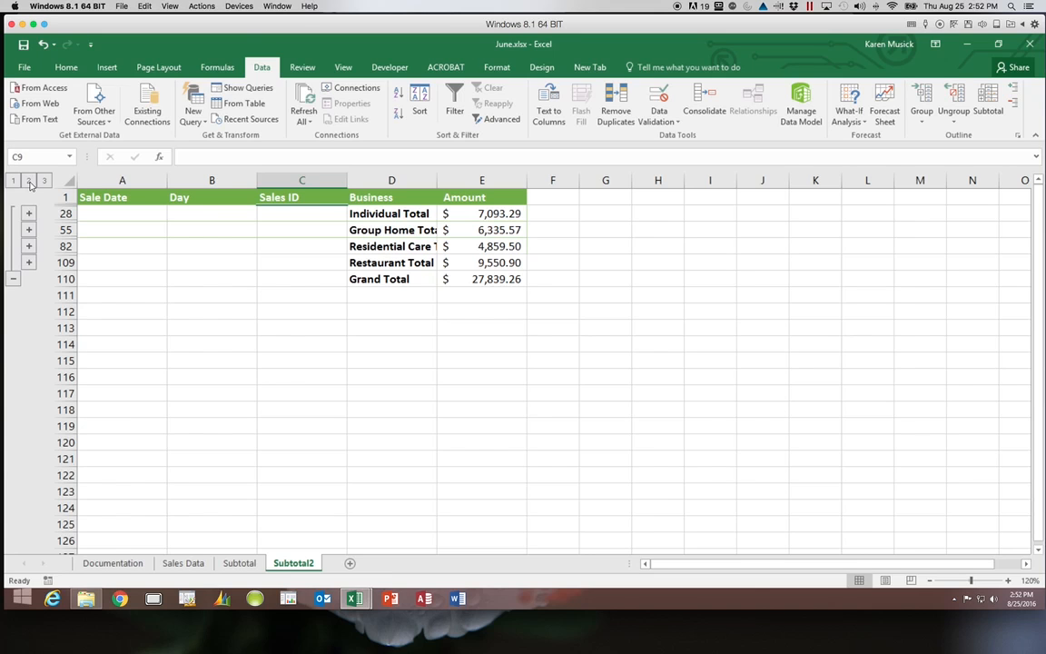
{"action": "left_click", "coordinate": [44, 180]}
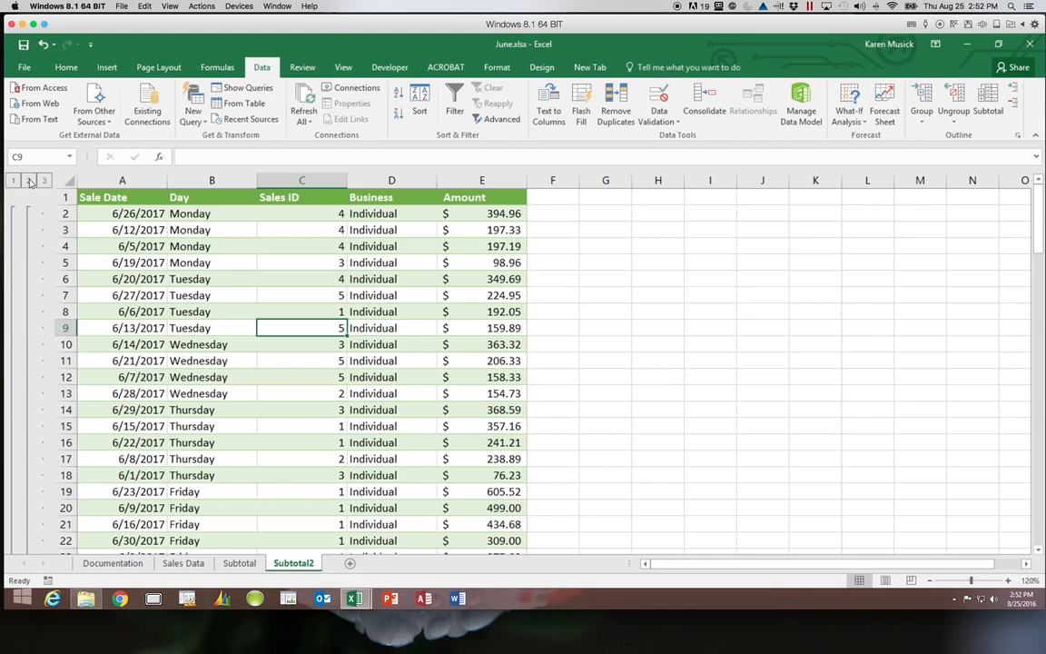
{"action": "left_click", "coordinate": [29, 181]}
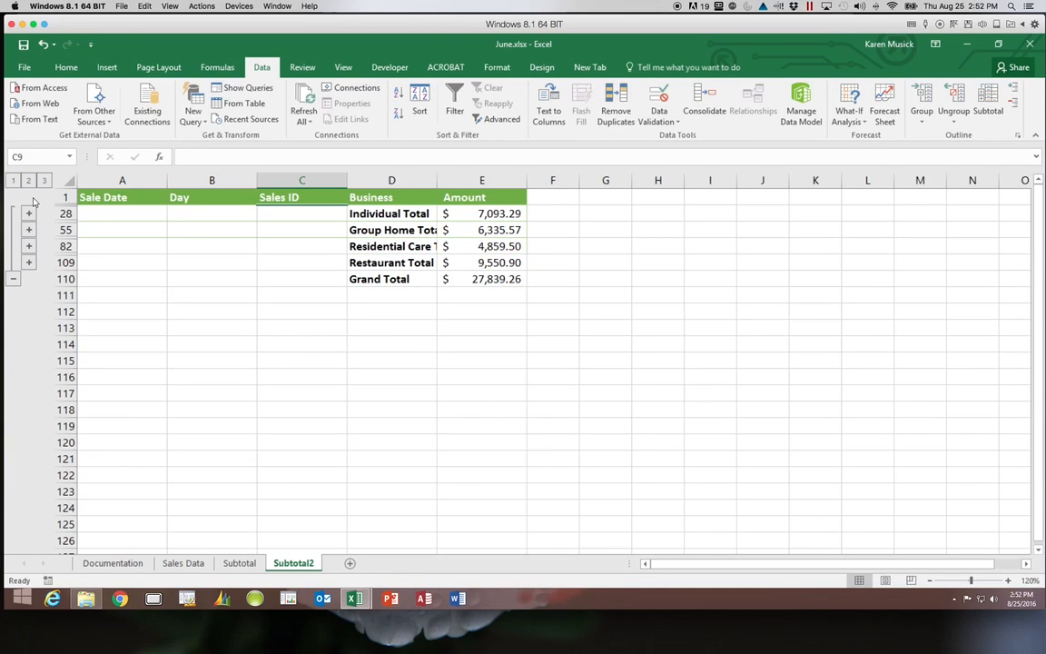
- Save the June workbook with the Business subtotals collapsed to totals on the Subtotal2 sheet
{"action": "left_click", "coordinate": [24, 45]}
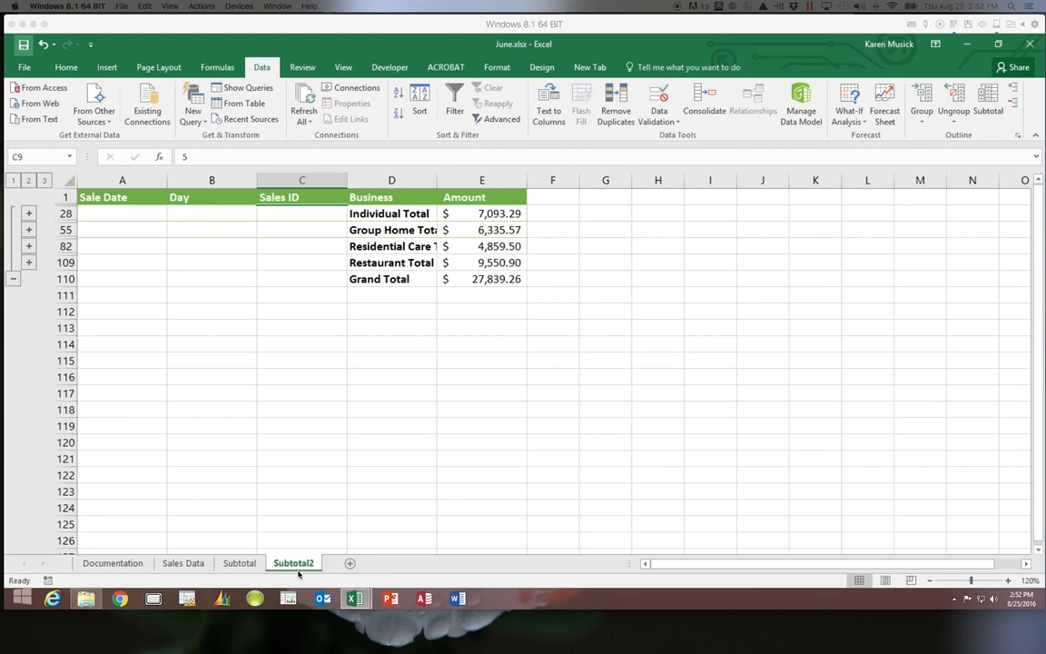
- Remove all of the Sale Date subtotals from the data on the Subtotal sheet
{"action": "left_click", "coordinate": [248, 564]}
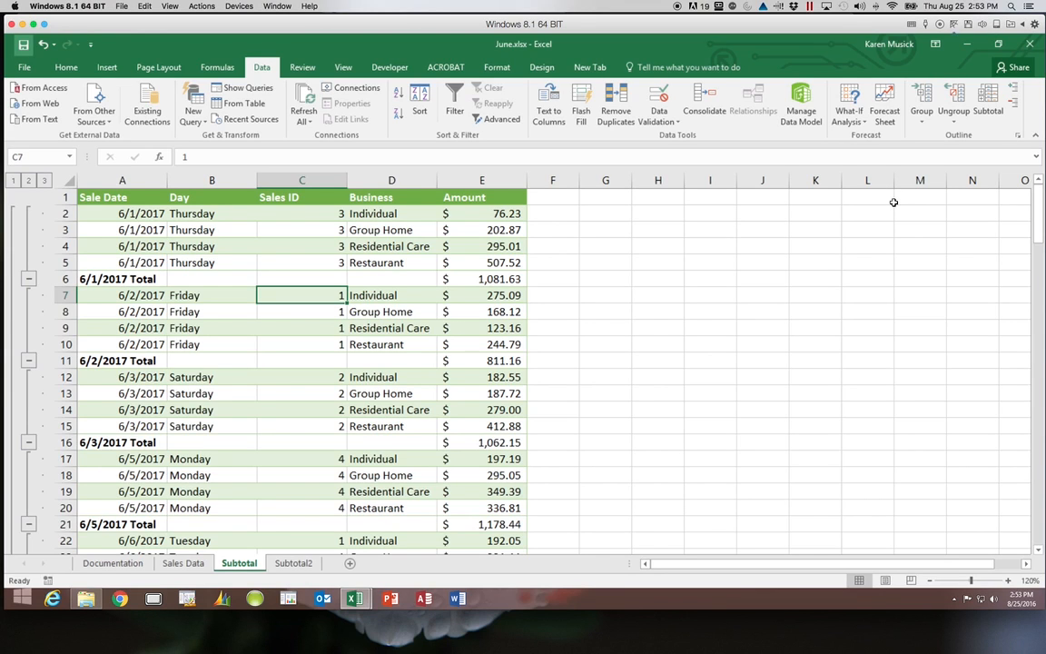
{"action": "left_click", "coordinate": [990, 104]}
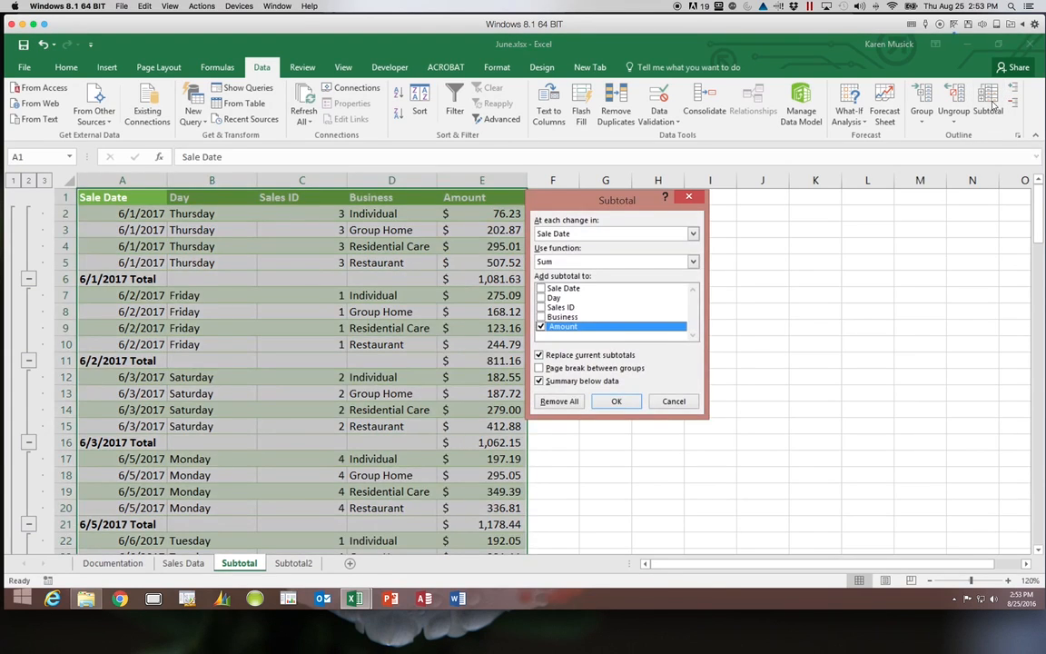
{"action": "left_click", "coordinate": [558, 402]}
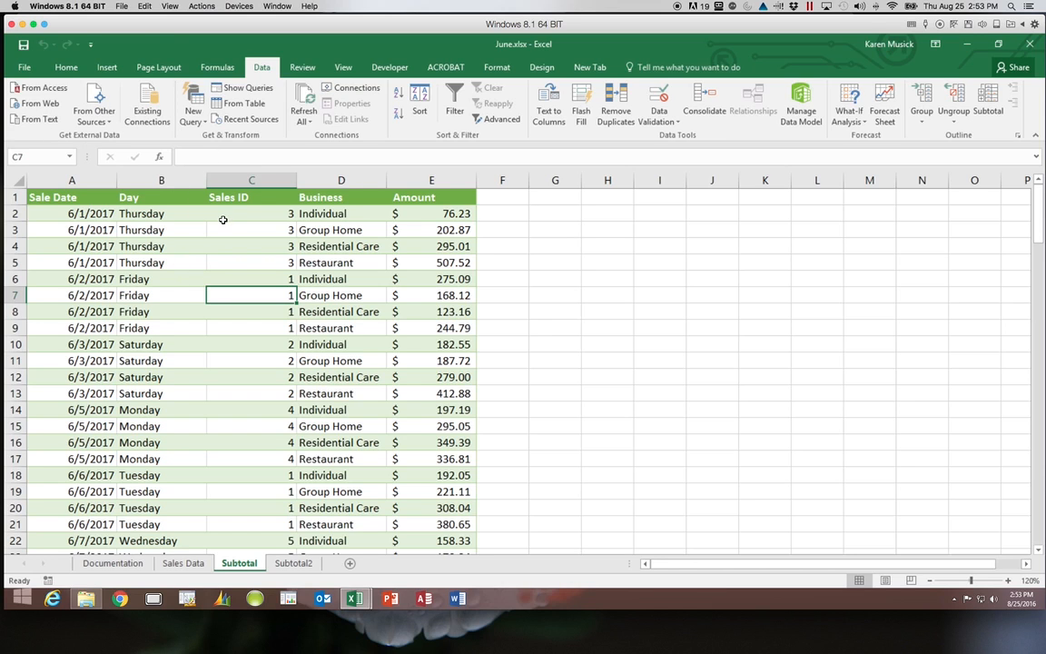
- Add subtotals on the Subtotal sheet that sum Amount at each change in Sale Date, with the summary below the data
{"action": "left_click", "coordinate": [990, 99]}
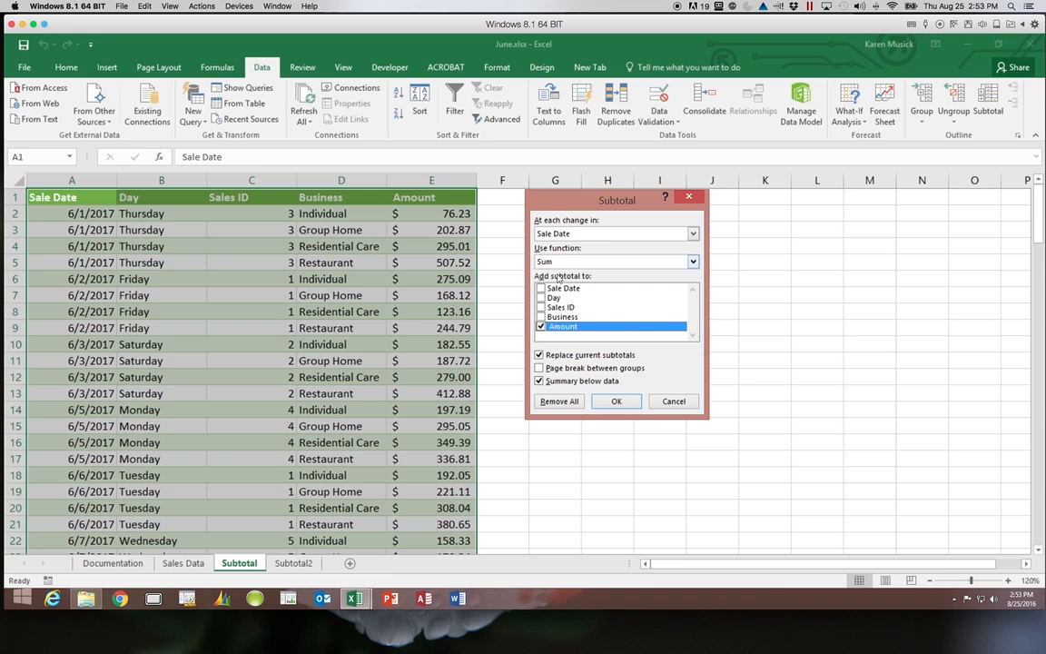
{"action": "left_click", "coordinate": [610, 401]}
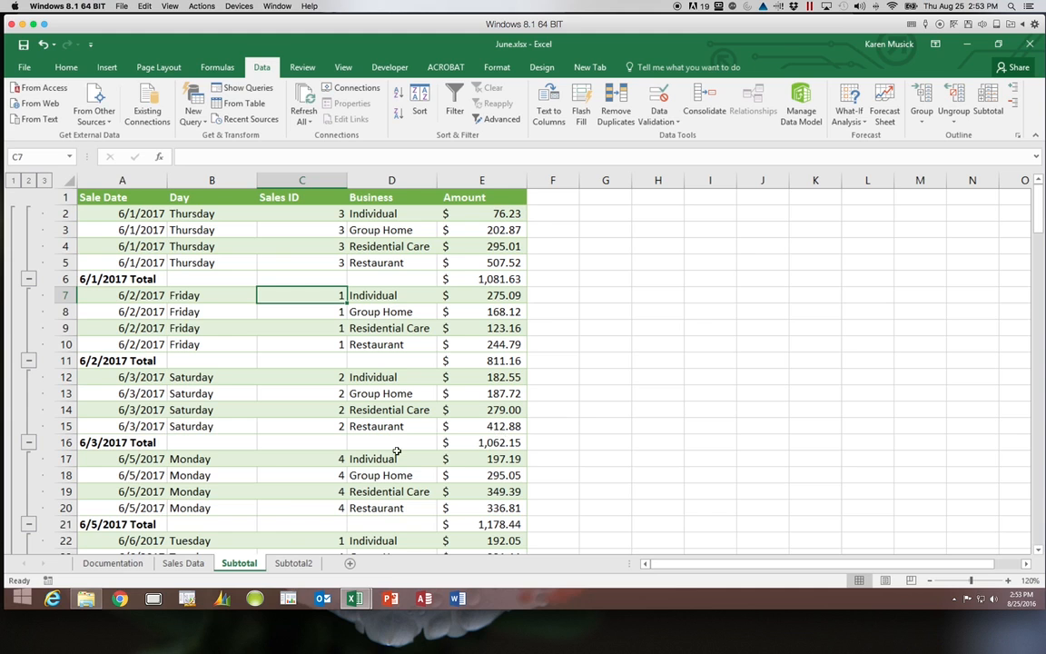
- Return to the Sales Data sheet and save the workbook
{"action": "left_click", "coordinate": [194, 565]}
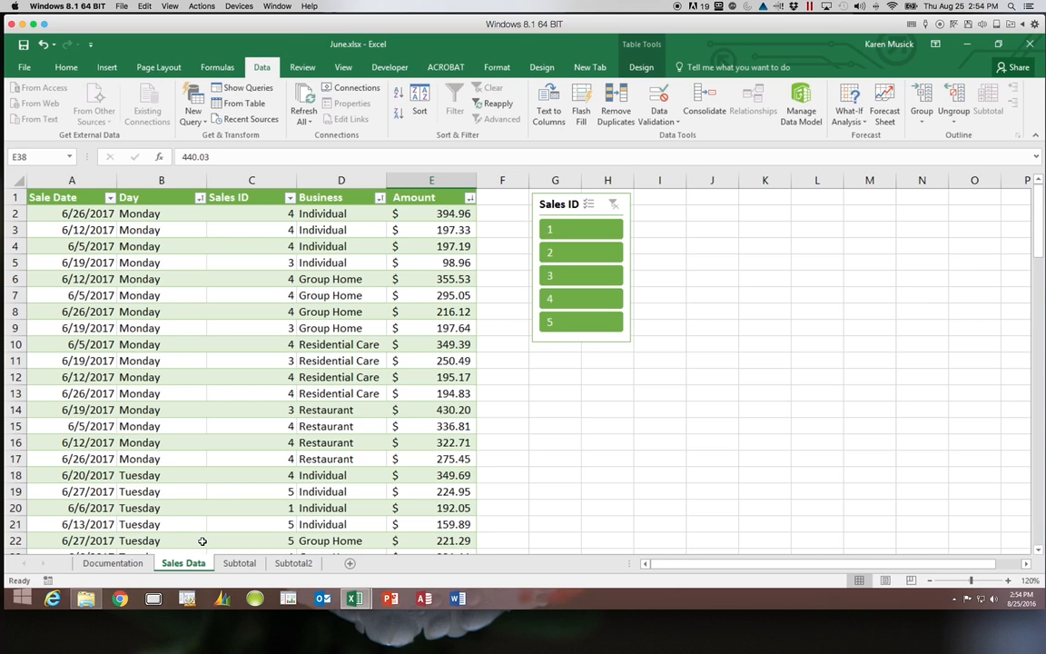
{"action": "left_click", "coordinate": [24, 46]}
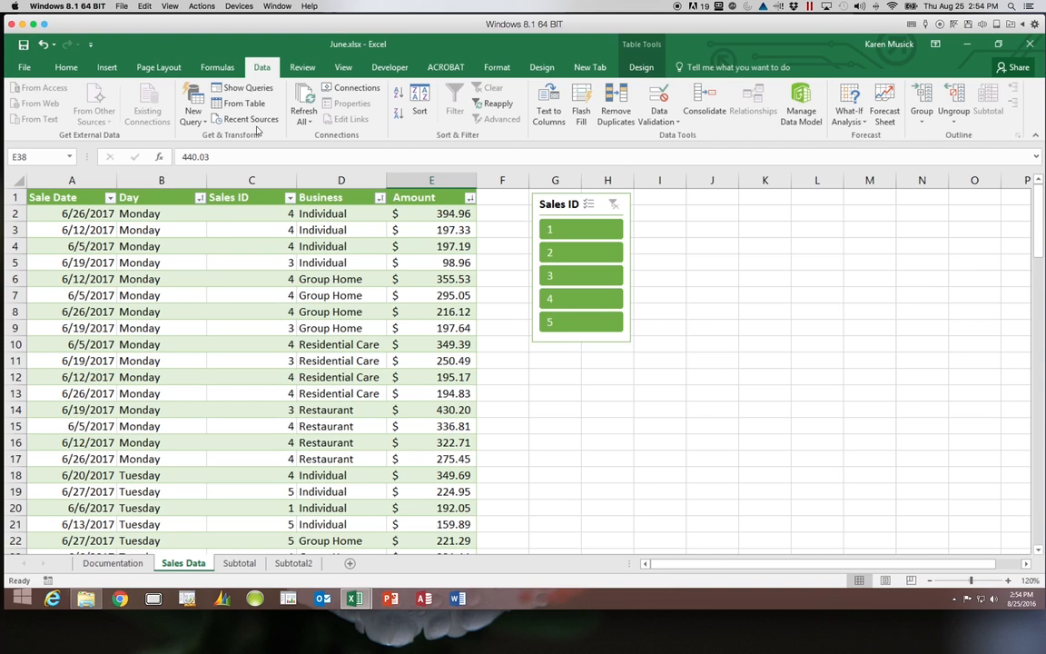